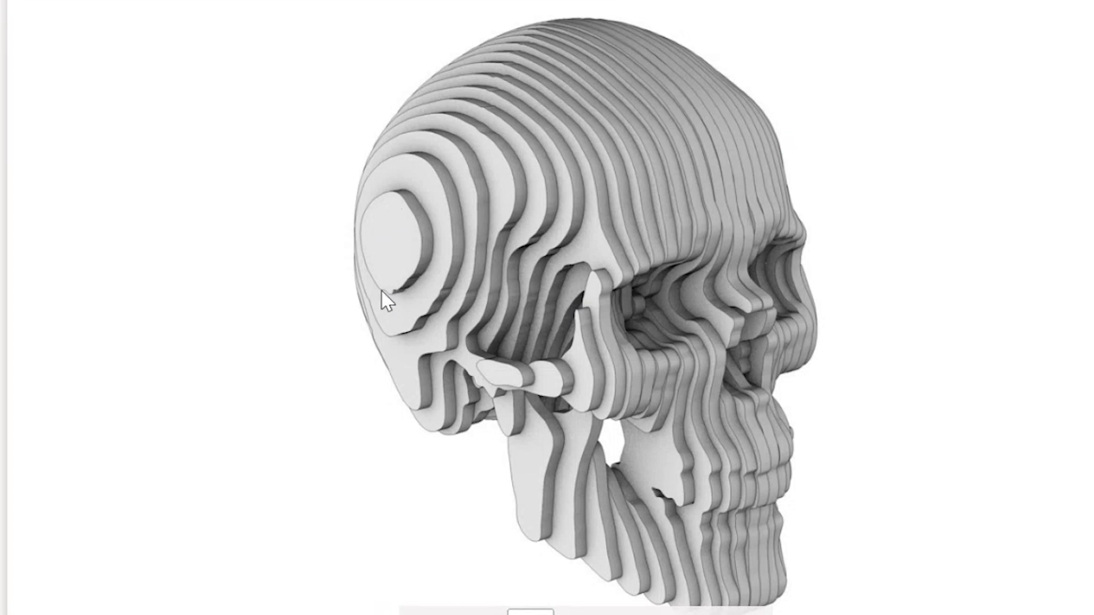
Download the Skull.png reference image from Teams
{"action": "scroll", "coordinate": [786, 420], "scroll_direction": "down", "scroll_amount": 20}
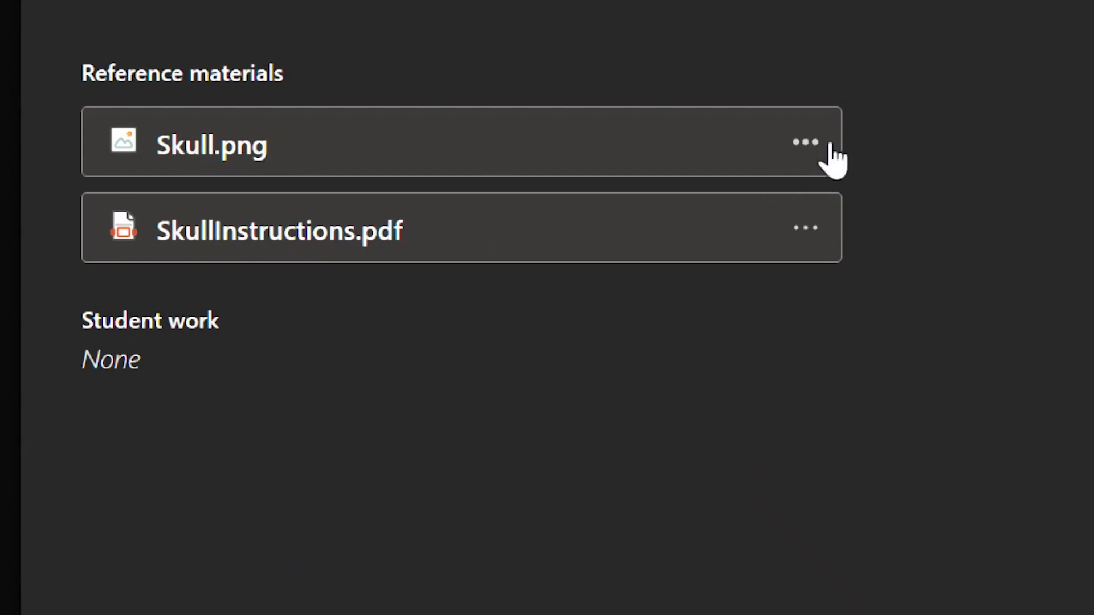
{"action": "left_click", "coordinate": [806, 142]}
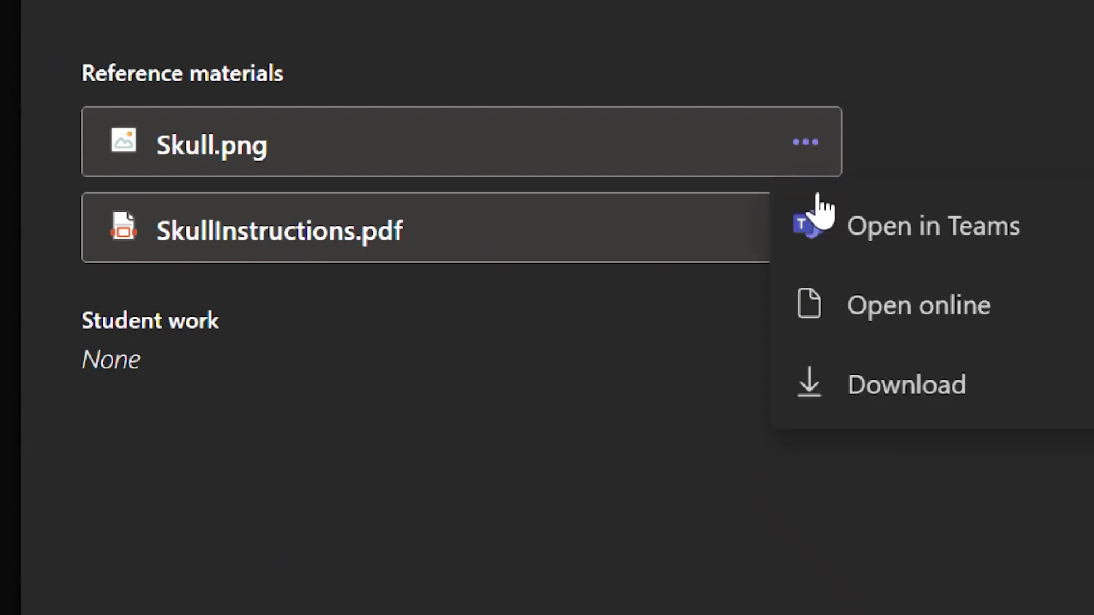
{"action": "left_click", "coordinate": [892, 399]}
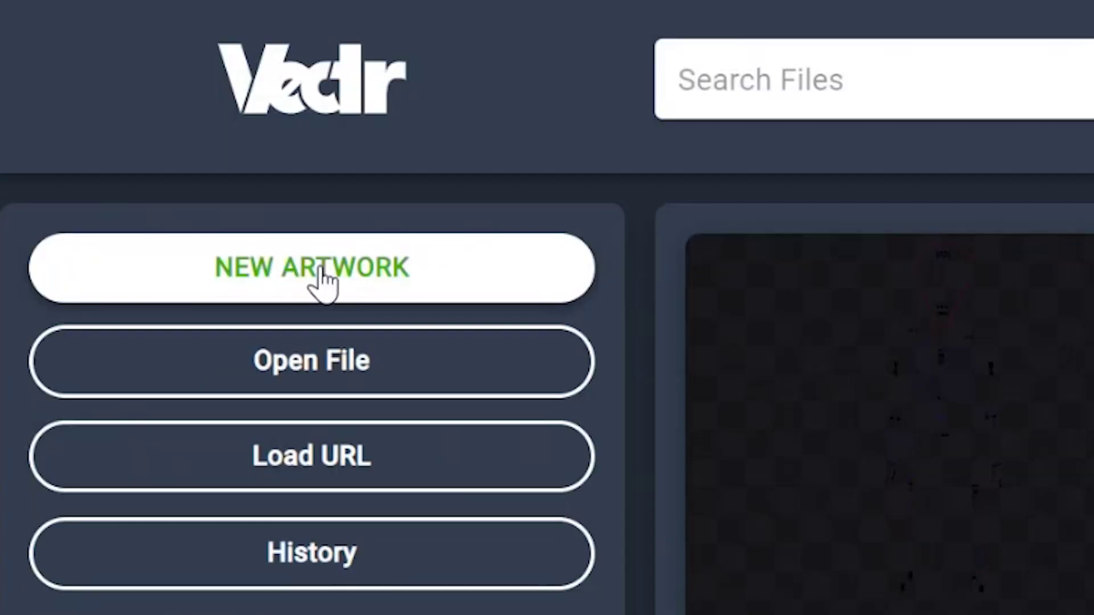
Create a 1920×1280 px Website-Huge artwork with the filename Skull
{"action": "left_click", "coordinate": [317, 281]}
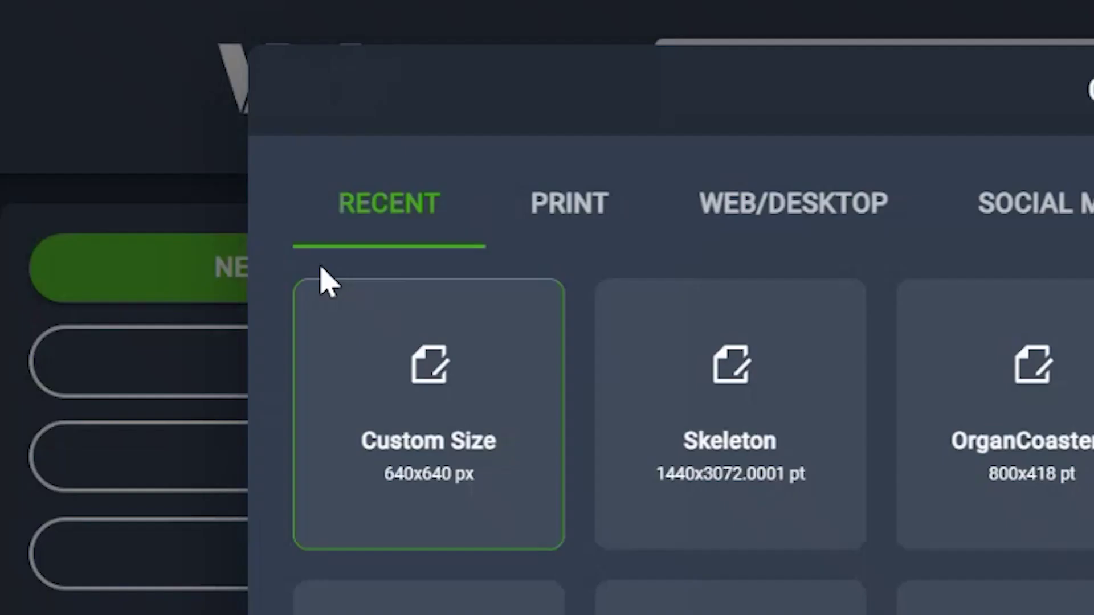
{"action": "left_click", "coordinate": [726, 220]}
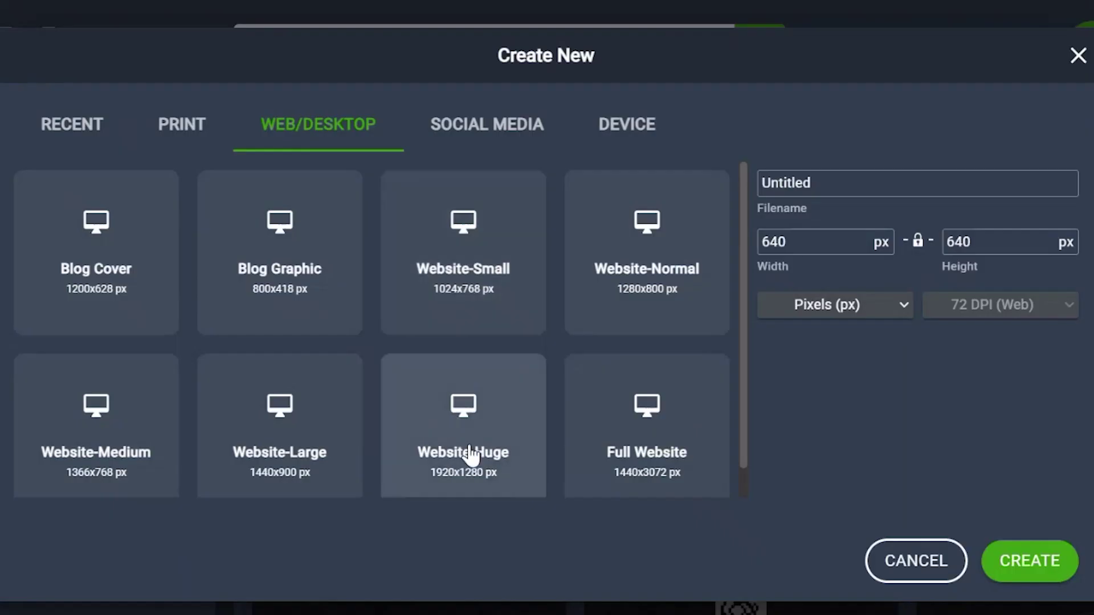
{"action": "left_click", "coordinate": [471, 456]}
{"action": "left_click", "coordinate": [822, 183]}
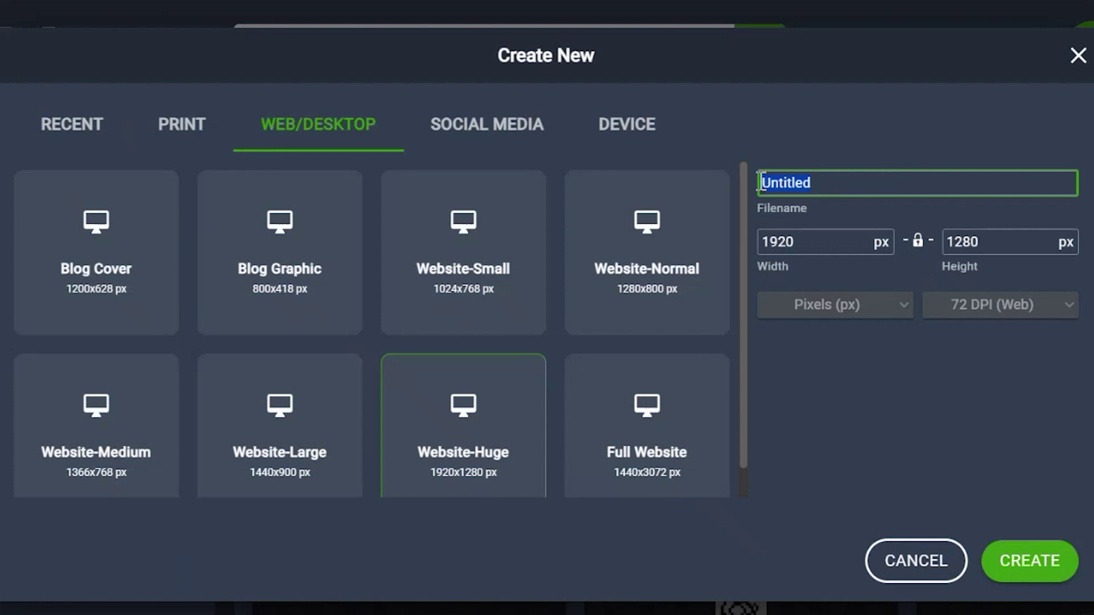
{"action": "type", "text": "Skull"}
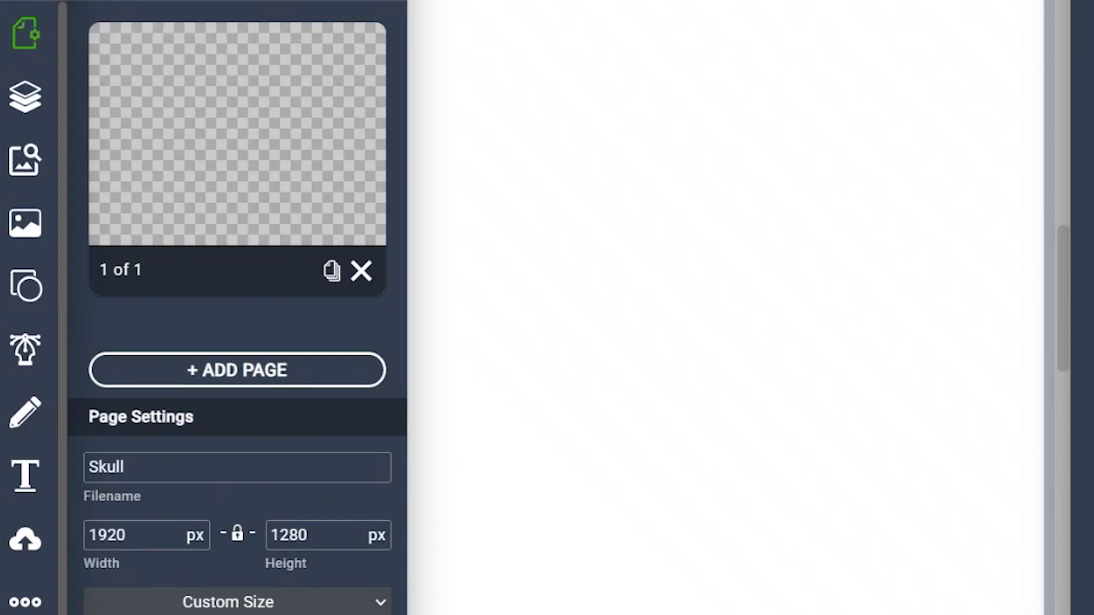
Set page units to Points (pt) and upload the Skull image from Downloads
{"action": "left_click", "coordinate": [166, 580]}
{"action": "left_click", "coordinate": [171, 390]}
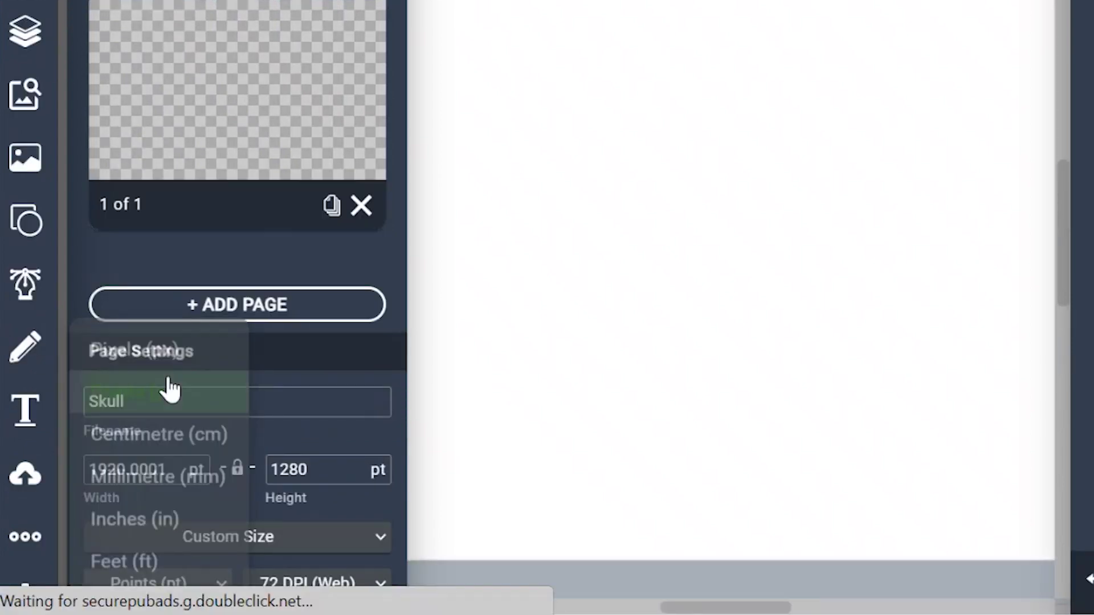
{"action": "left_click", "coordinate": [27, 479]}
{"action": "left_click_drag", "start_coordinate": [190, 197], "coordinate": [186, 359]}
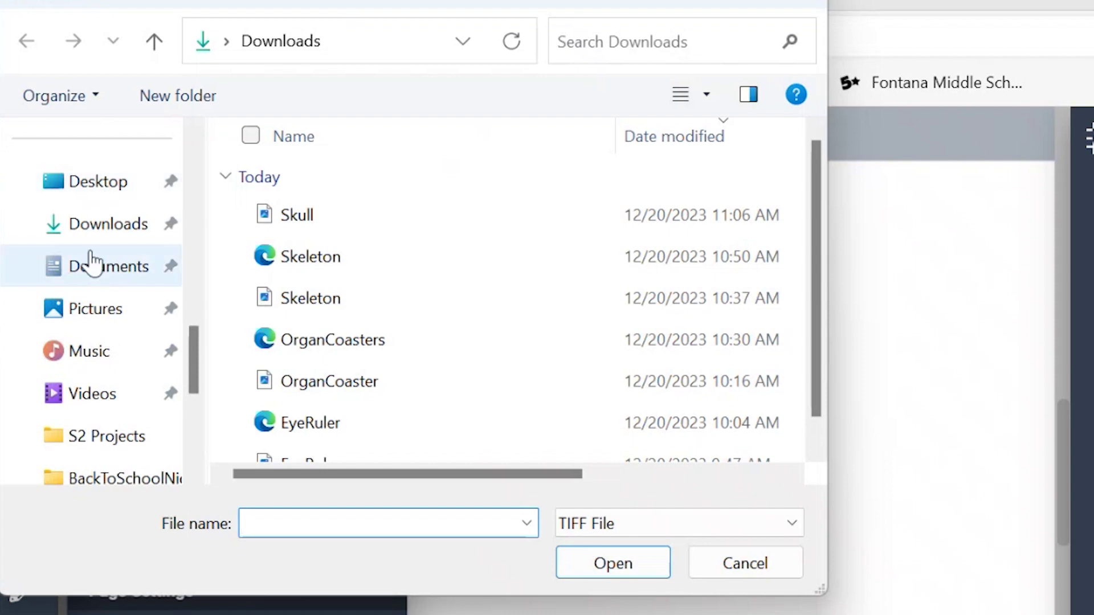
{"action": "left_click", "coordinate": [93, 233]}
{"action": "left_click", "coordinate": [284, 223]}
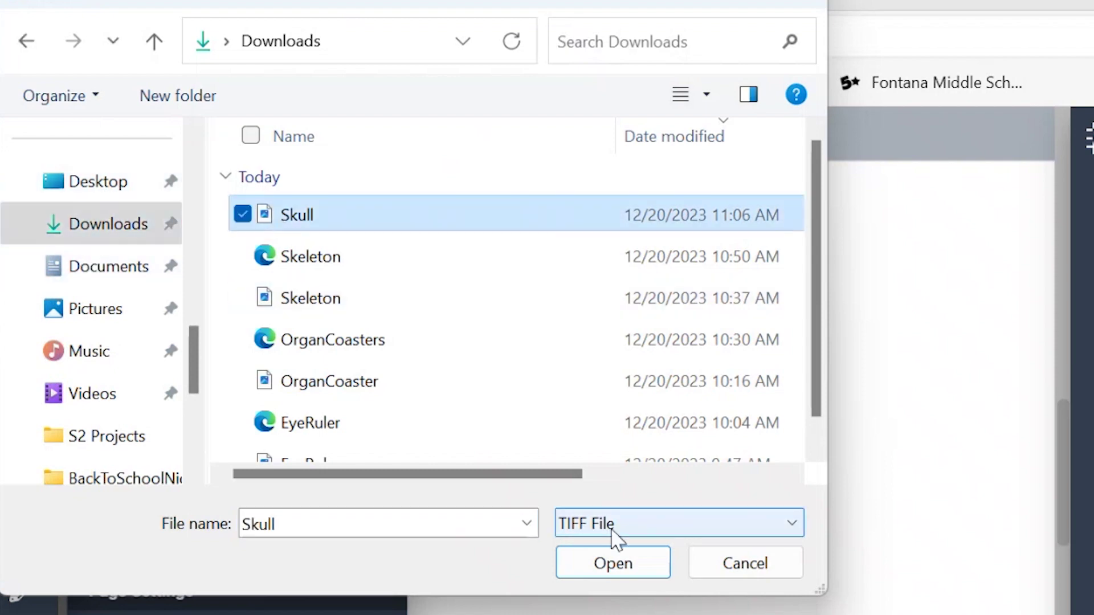
{"action": "left_click", "coordinate": [612, 567]}
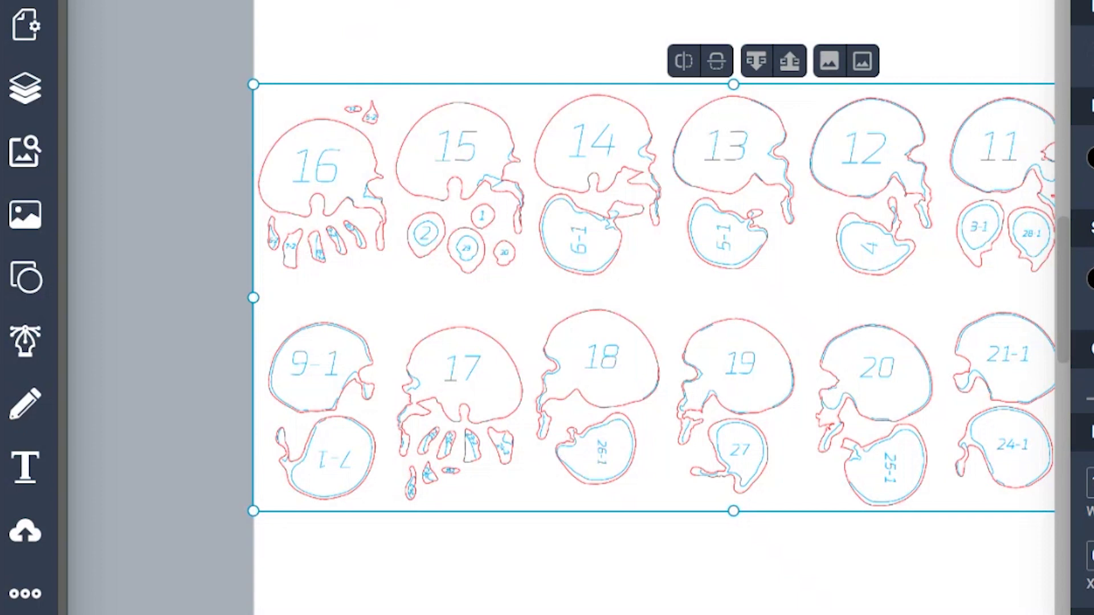
Rename the Path layer to Image and lock it
{"action": "scroll", "coordinate": [642, 307], "scroll_direction": "right", "scroll_amount": 1}
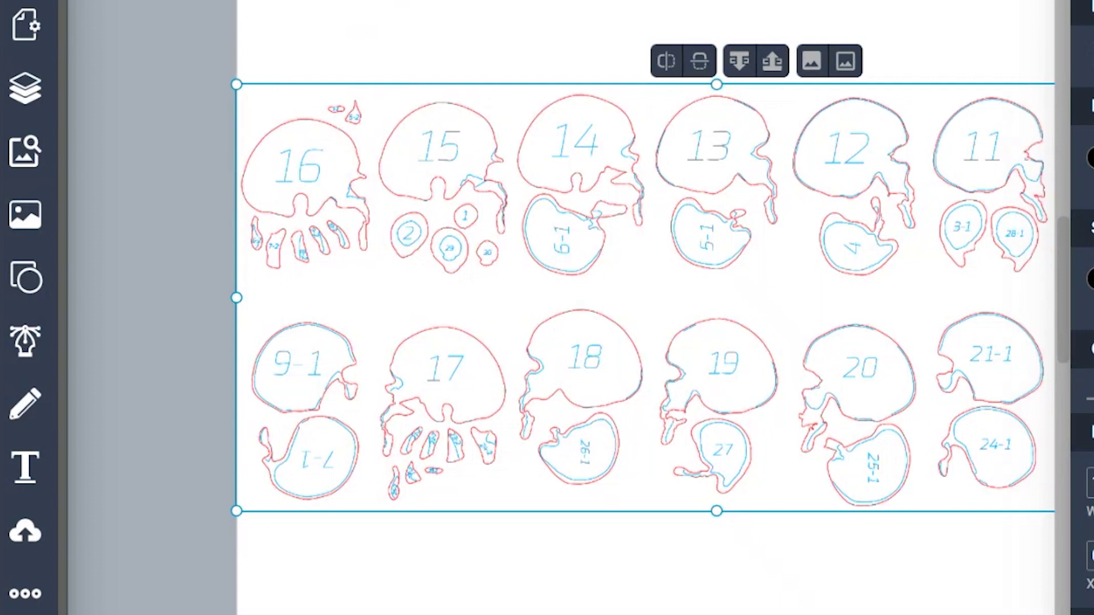
{"action": "scroll", "coordinate": [561, 307], "scroll_direction": "right", "scroll_amount": 10}
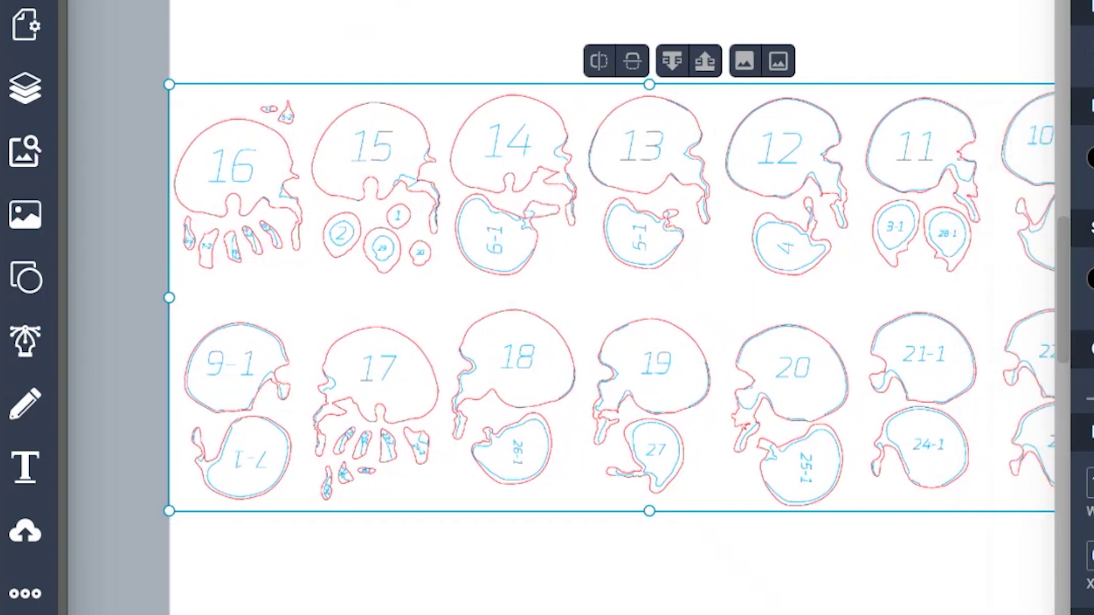
{"action": "scroll", "coordinate": [551, 308], "scroll_direction": "left", "scroll_amount": 2}
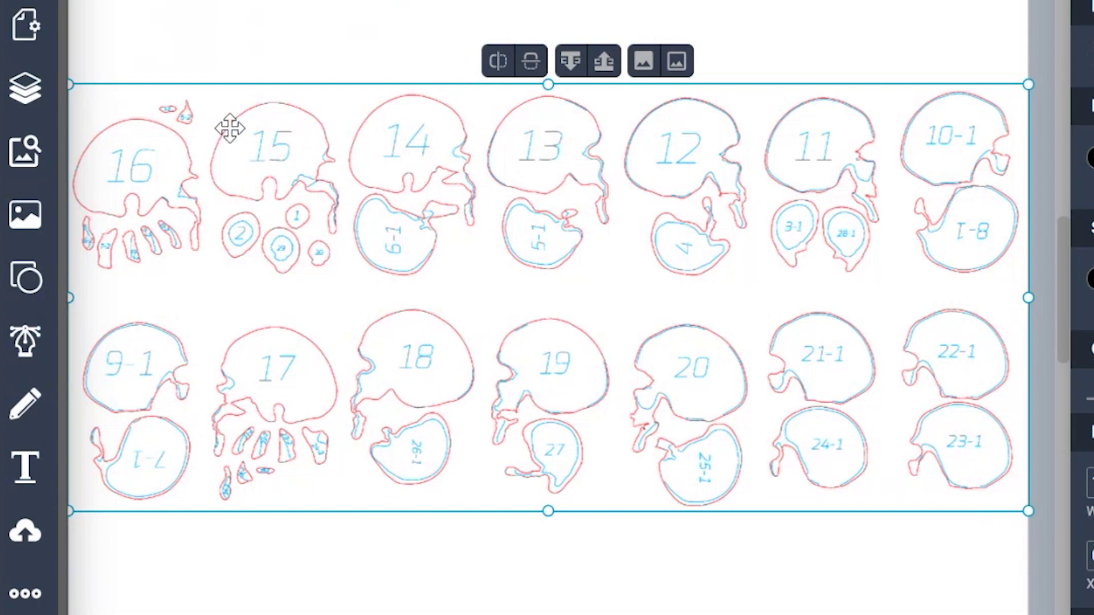
{"action": "left_click", "coordinate": [25, 85]}
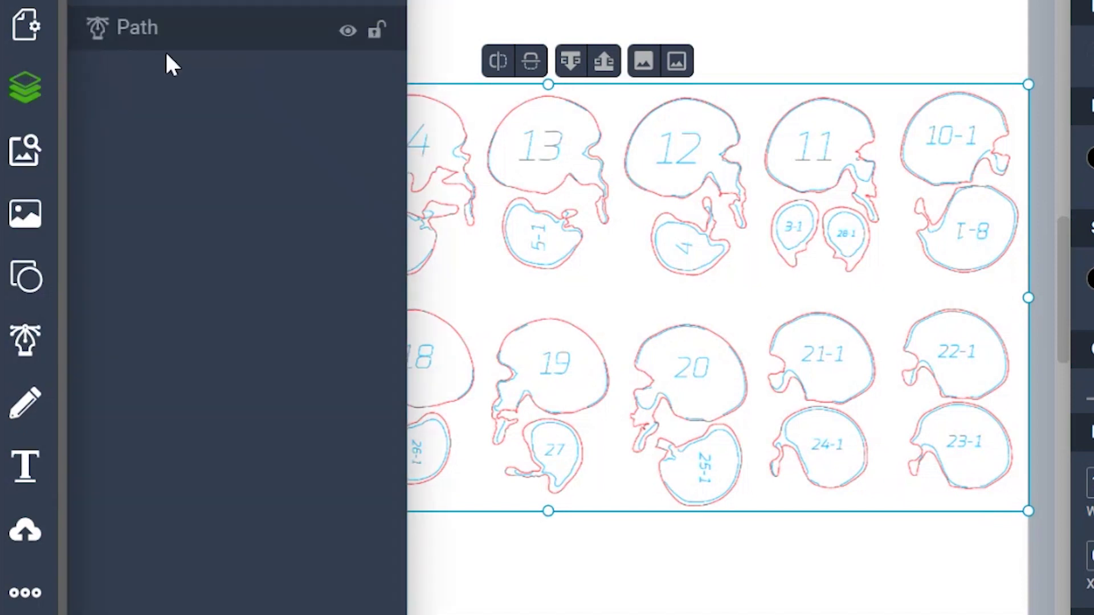
{"action": "double_click", "coordinate": [160, 28]}
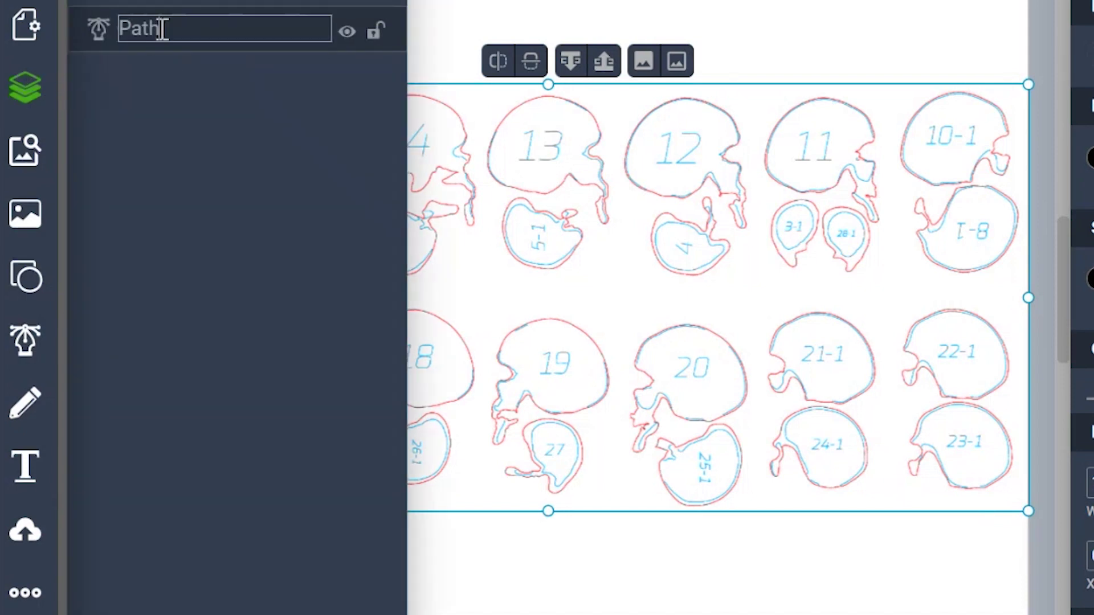
{"action": "left_click_drag", "start_coordinate": [162, 30], "coordinate": [119, 30]}
{"action": "type", "text": "Image"}
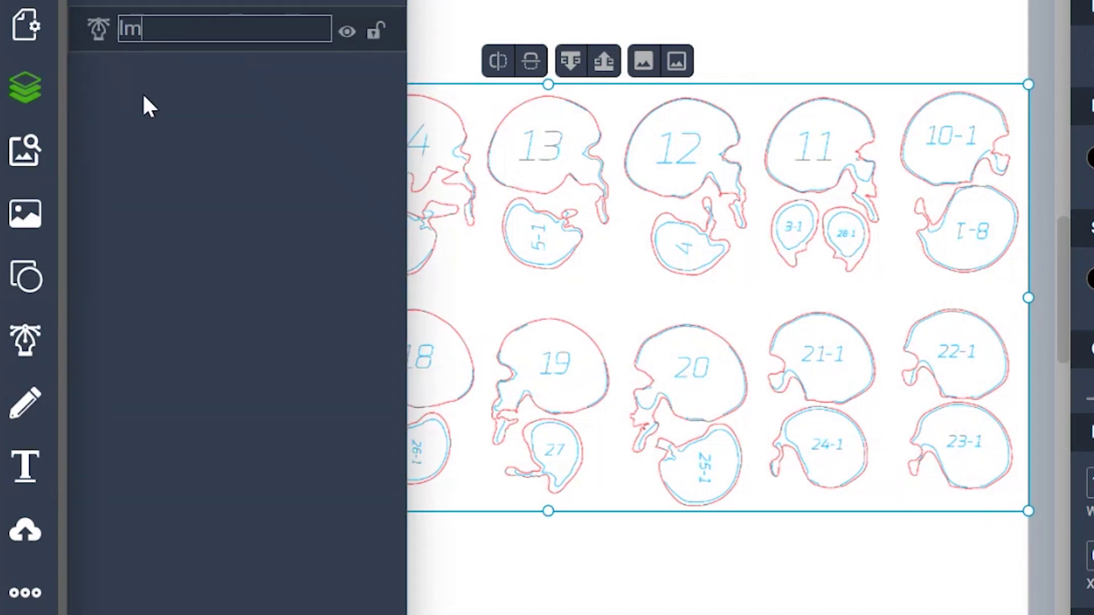
{"action": "left_click", "coordinate": [376, 31]}
{"action": "left_click", "coordinate": [25, 88]}
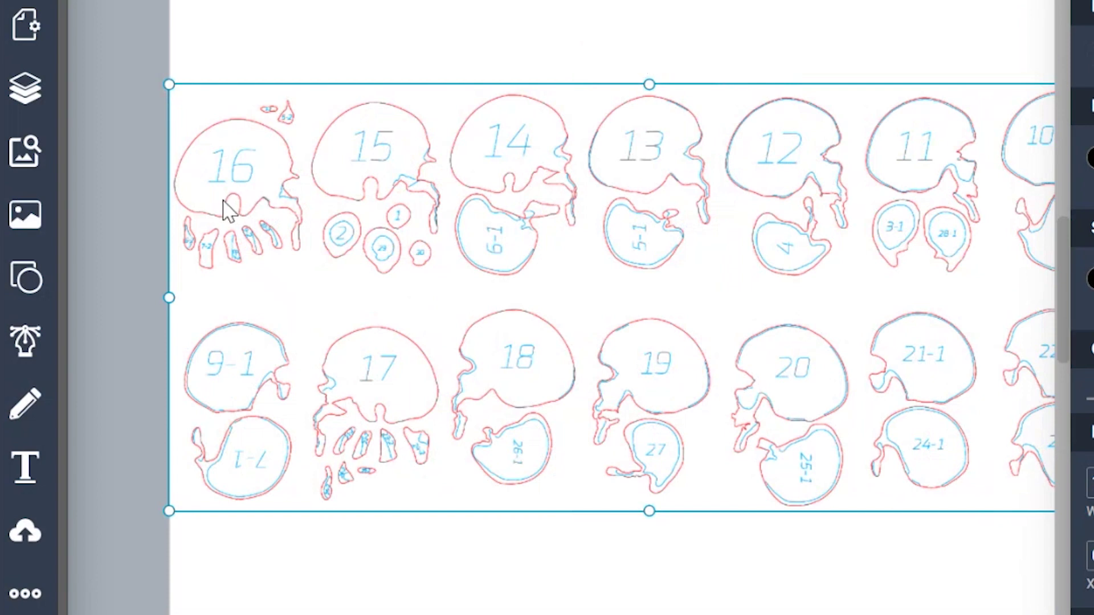
Trace piece 6-2 with the Pen tool from its tip down the left edge
{"action": "scroll", "coordinate": [228, 211], "scroll_direction": "up", "scroll_amount": 5}
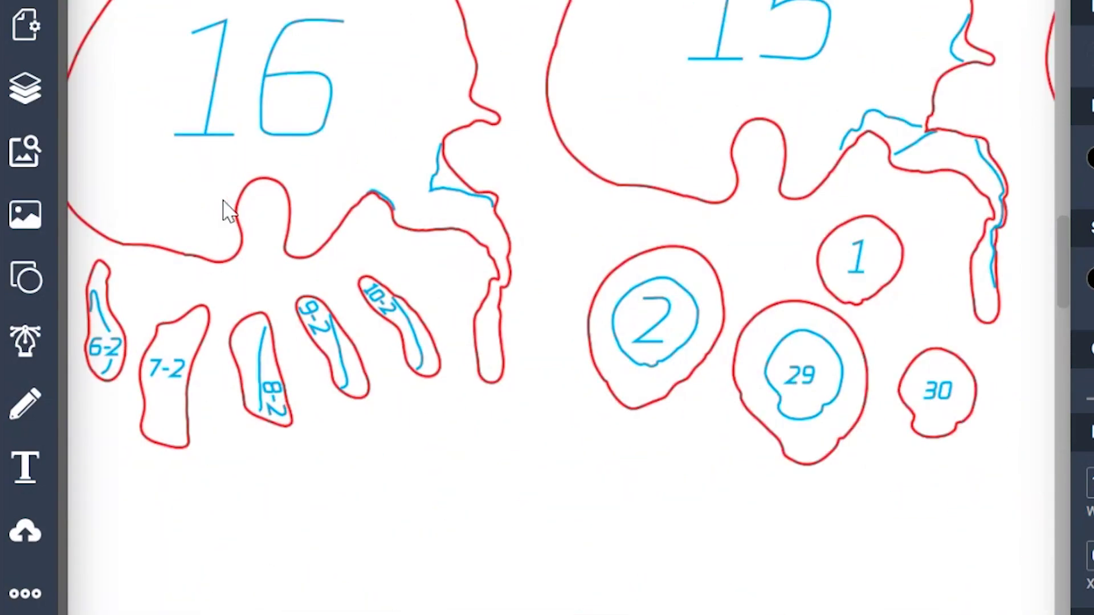
{"action": "left_click", "coordinate": [25, 340]}
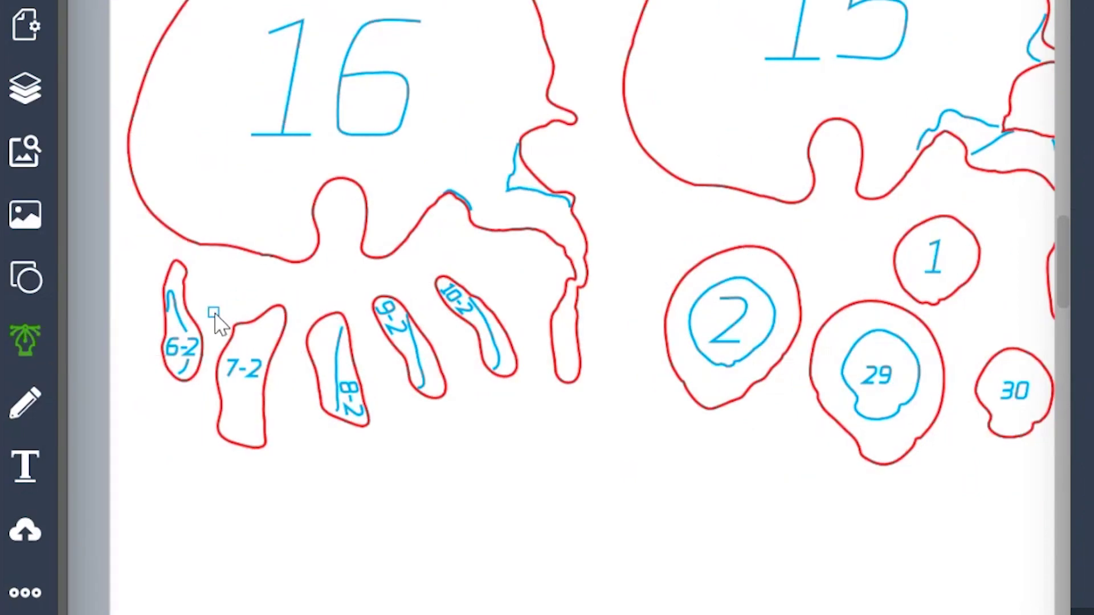
{"action": "scroll", "coordinate": [215, 316], "scroll_direction": "up", "scroll_amount": 3}
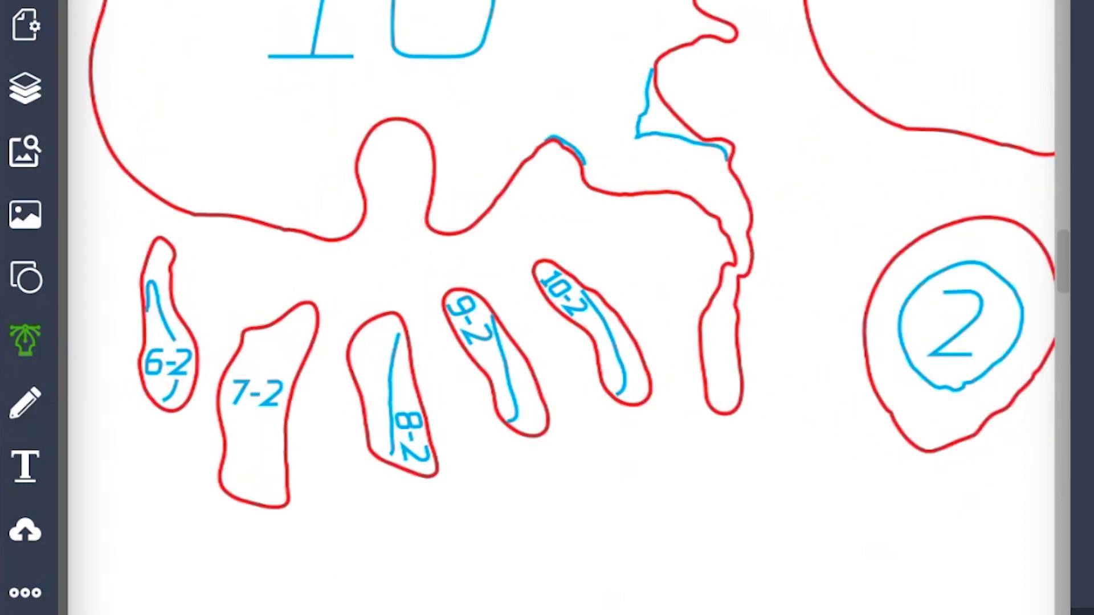
{"action": "scroll", "coordinate": [262, 319], "scroll_direction": "left", "scroll_amount": 3}
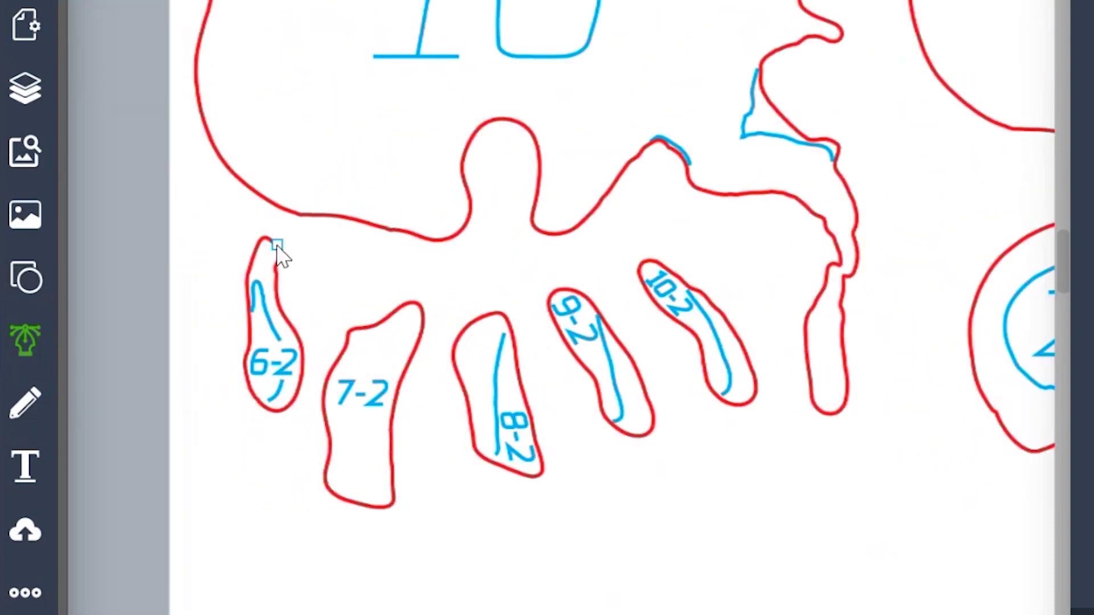
{"action": "left_click", "coordinate": [275, 246]}
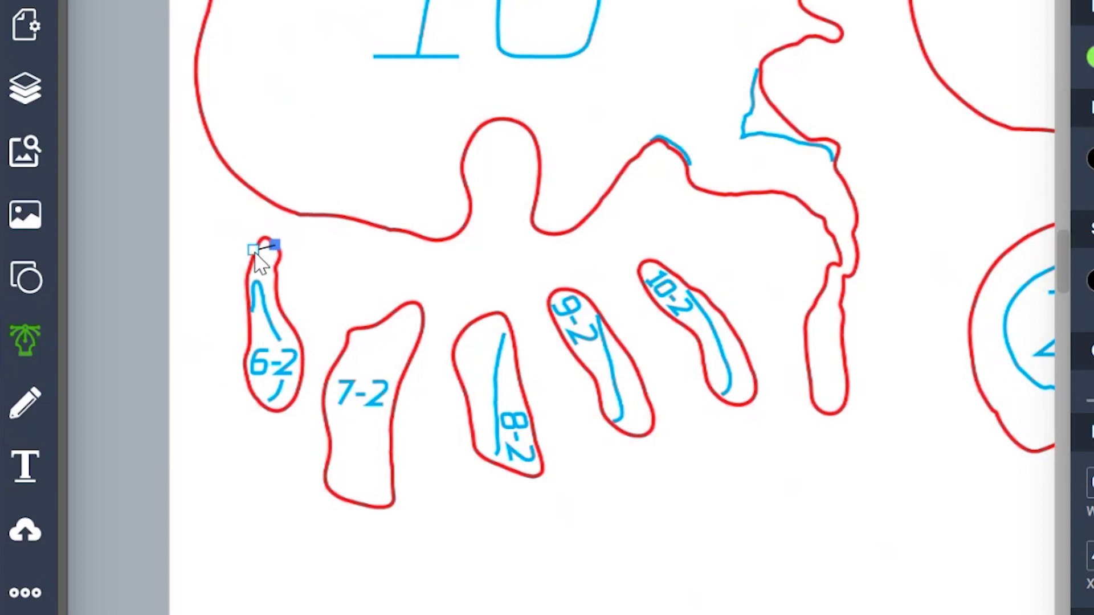
{"action": "left_click_drag", "start_coordinate": [253, 251], "coordinate": [245, 279]}
{"action": "scroll", "coordinate": [249, 287], "scroll_direction": "up", "scroll_amount": 3}
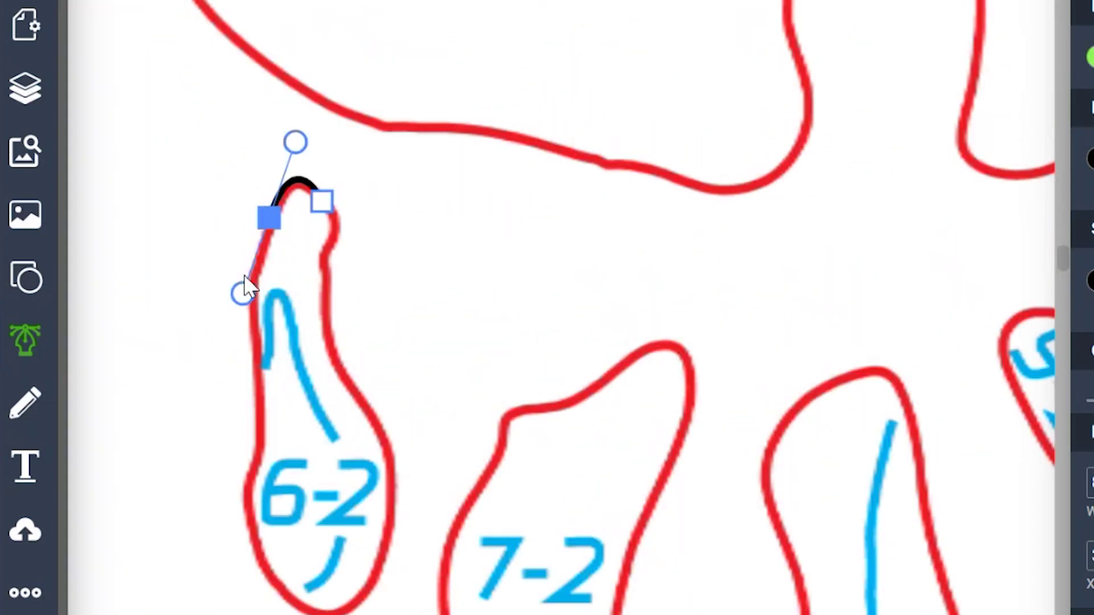
{"action": "left_click", "coordinate": [261, 269]}
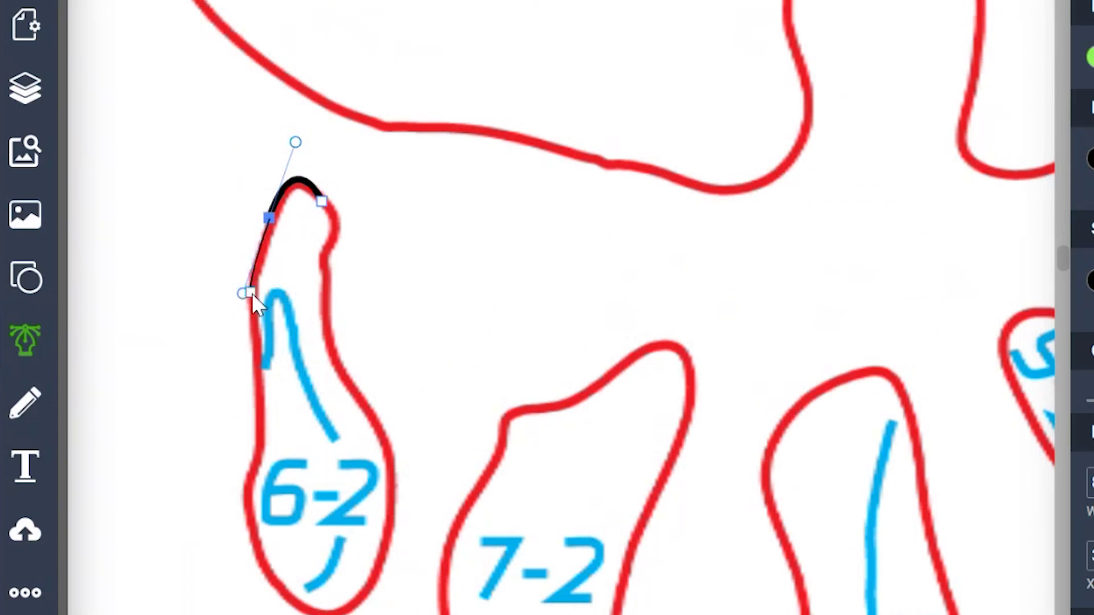
{"action": "left_click_drag", "start_coordinate": [252, 293], "coordinate": [282, 217]}
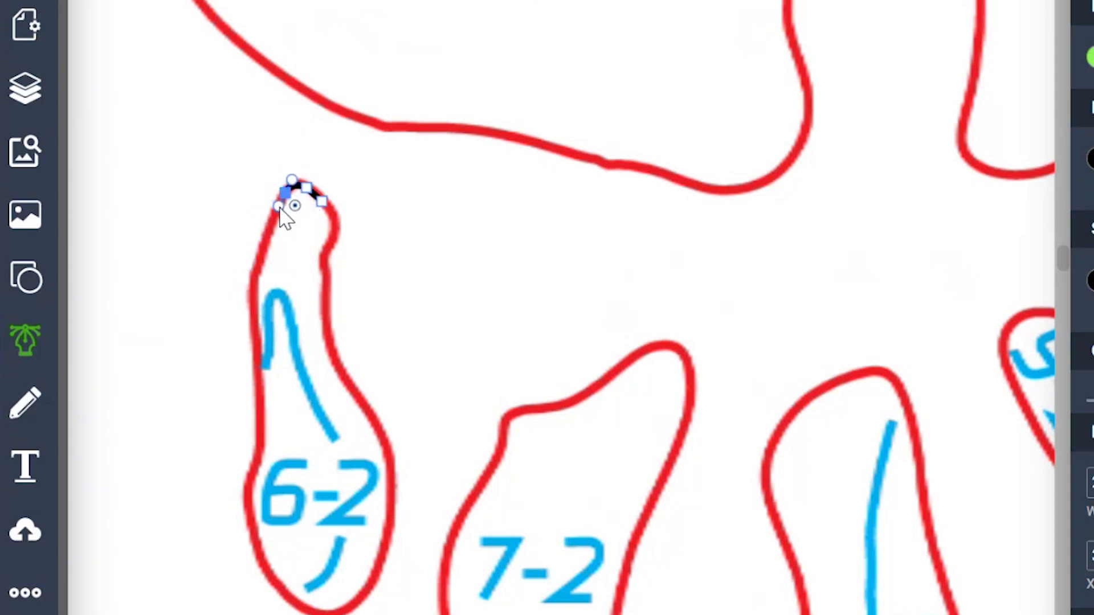
{"action": "left_click_drag", "start_coordinate": [258, 261], "coordinate": [258, 345]}
{"action": "left_click", "coordinate": [259, 407]}
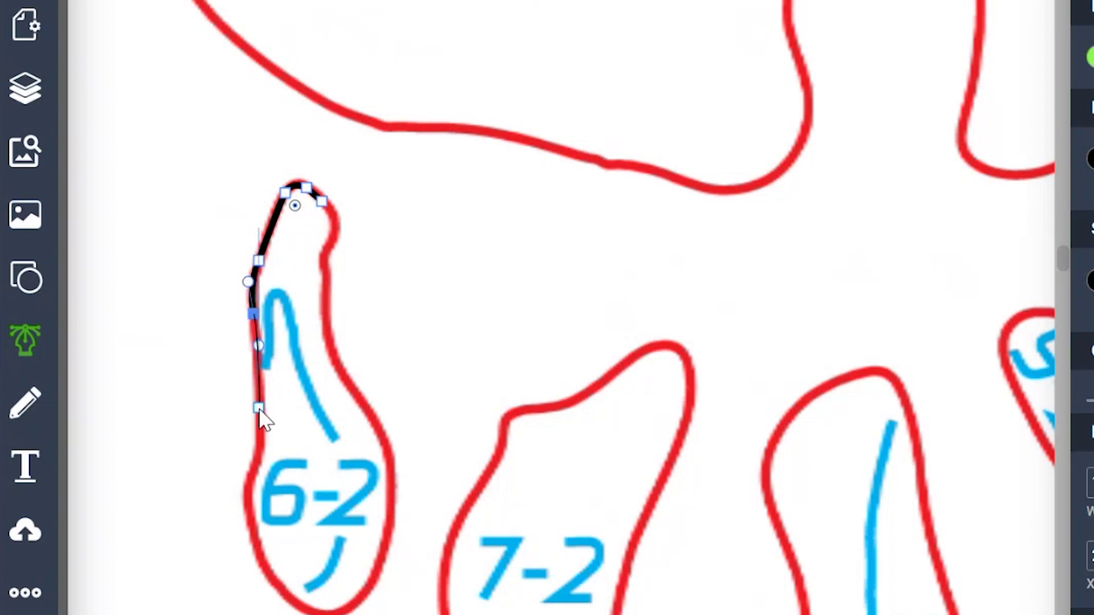
{"action": "left_click_drag", "start_coordinate": [251, 474], "coordinate": [244, 483]}
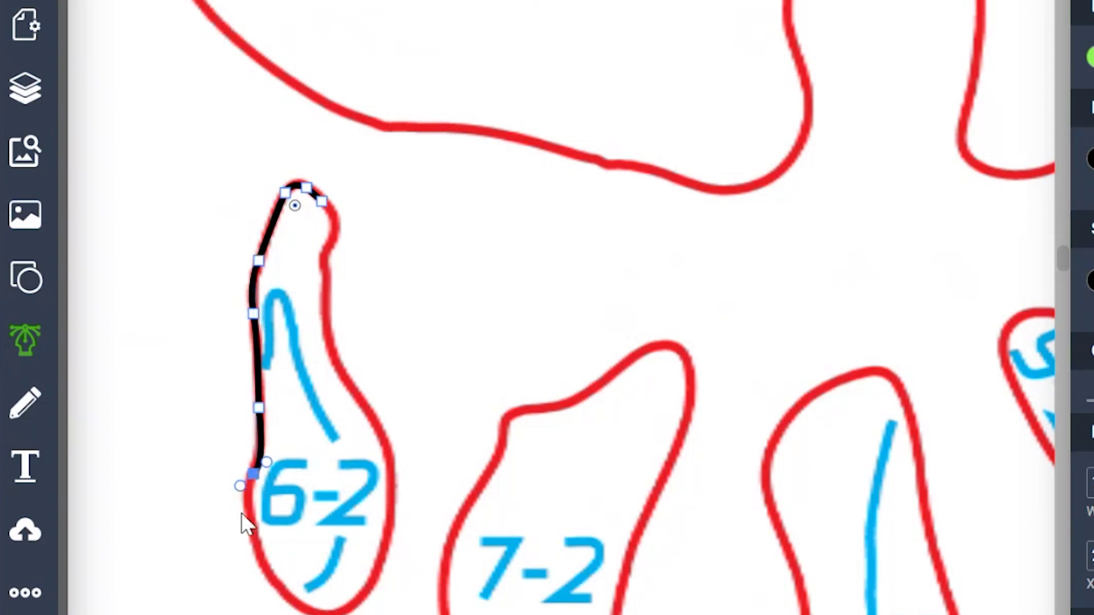
{"action": "left_click", "coordinate": [252, 538]}
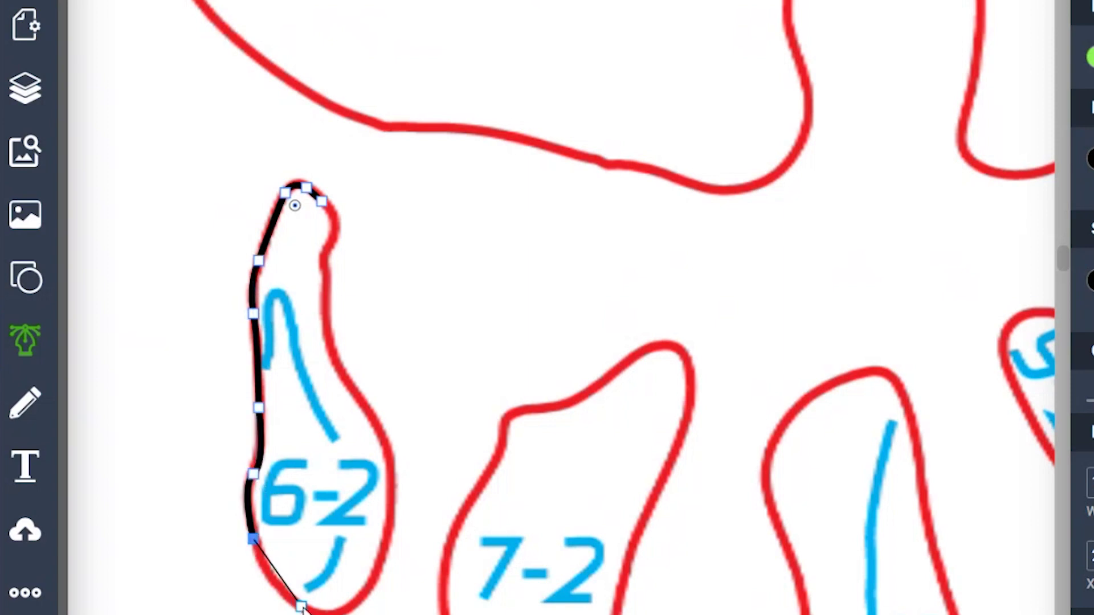
Curve the outline around the bottom and up the right side, close it, and align it on the cut line
{"action": "left_click_drag", "start_coordinate": [306, 605], "coordinate": [342, 611]}
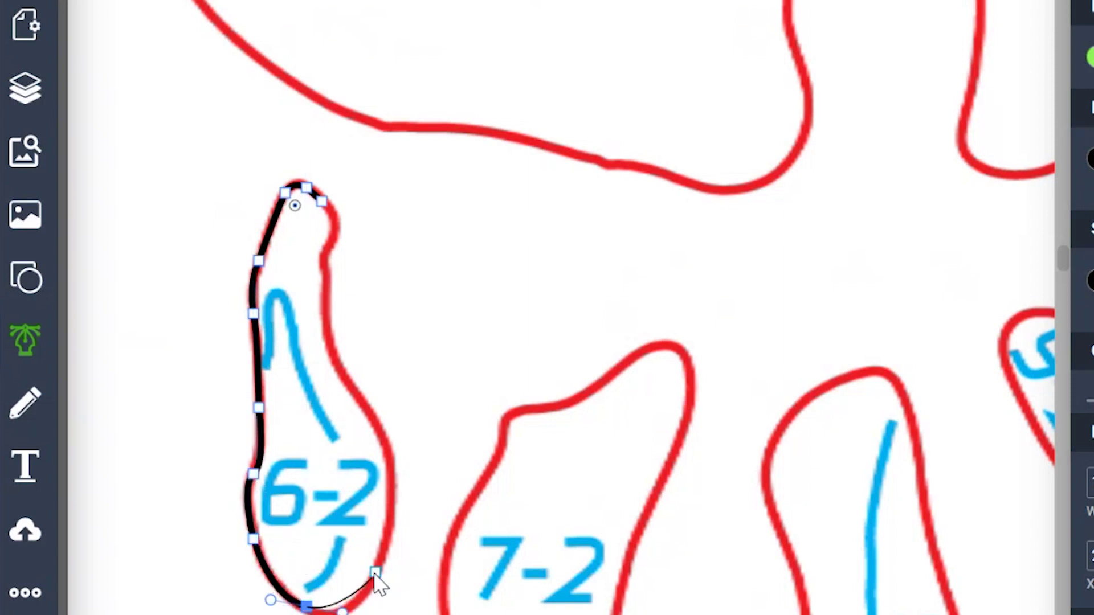
{"action": "left_click_drag", "start_coordinate": [373, 571], "coordinate": [376, 544]}
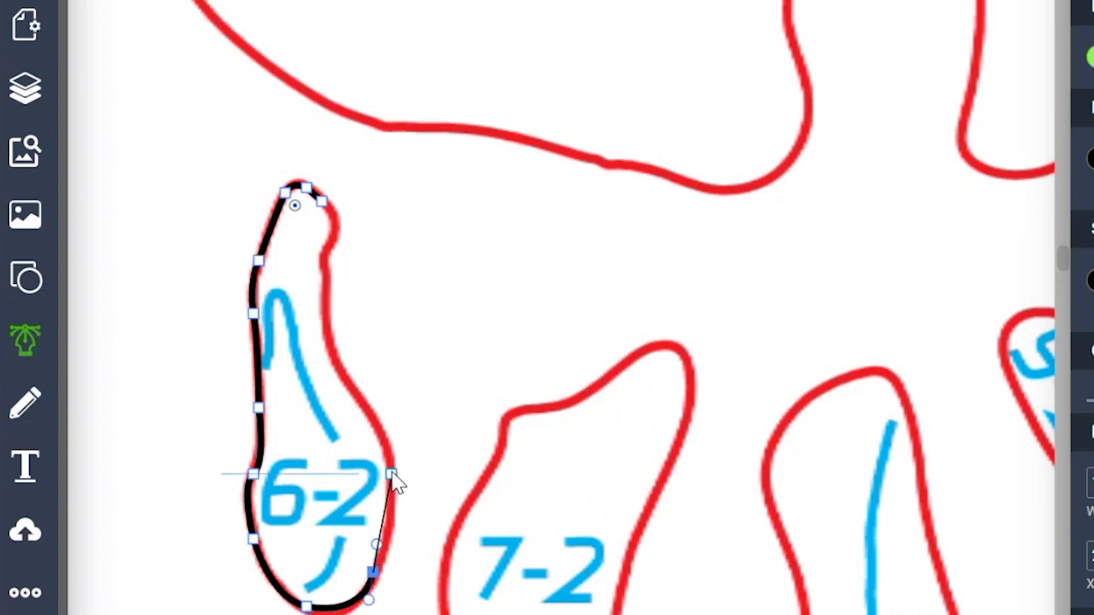
{"action": "left_click_drag", "start_coordinate": [391, 473], "coordinate": [377, 425]}
{"action": "key", "text": "ctrl+z"}
{"action": "key", "text": "ctrl+z"}
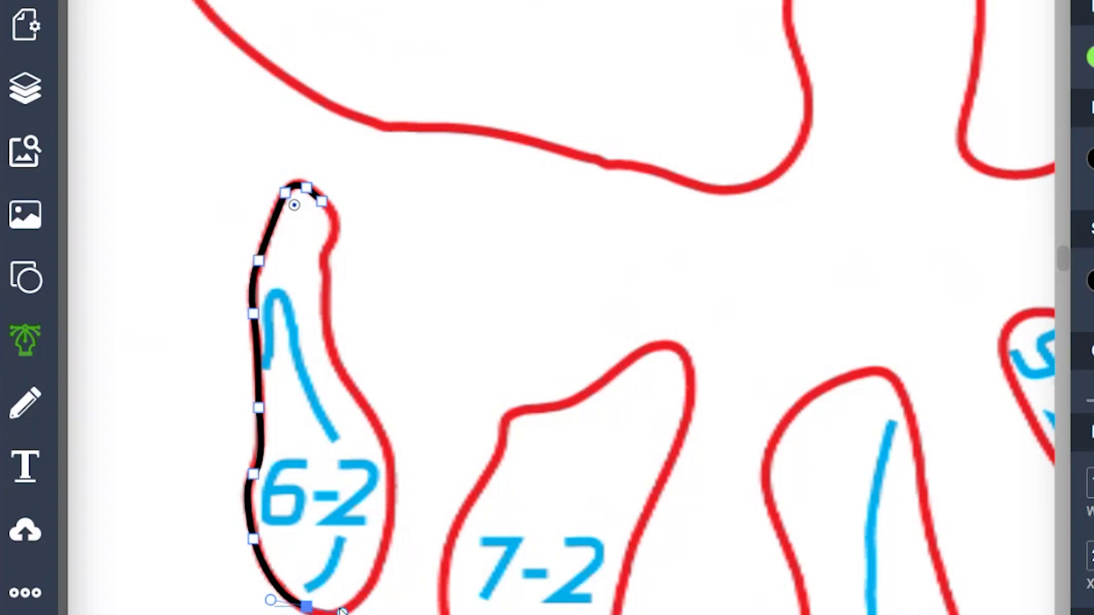
{"action": "left_click_drag", "start_coordinate": [367, 591], "coordinate": [376, 575]}
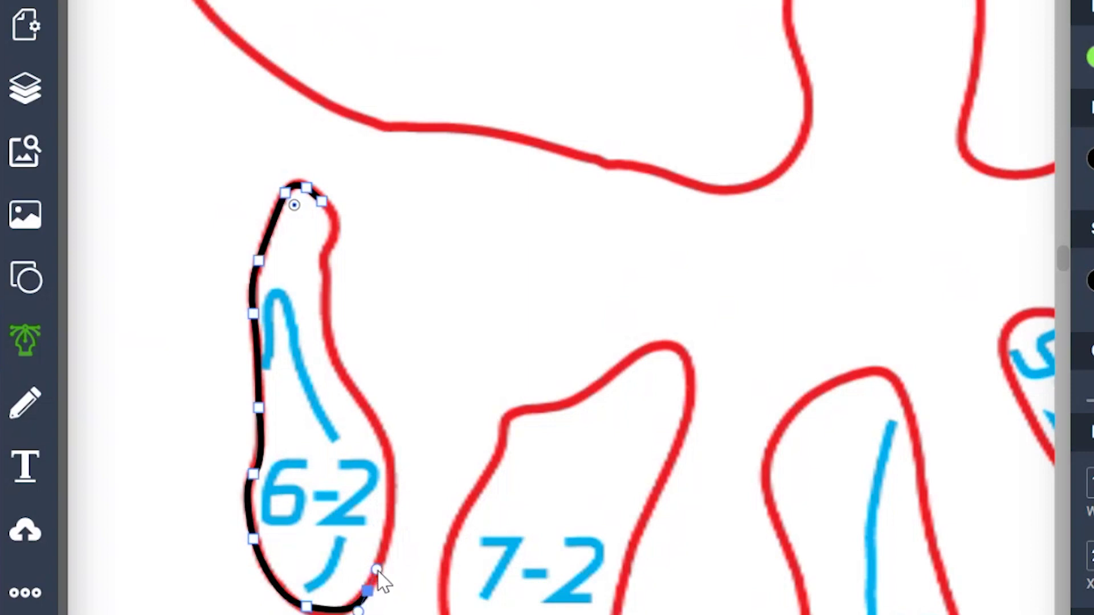
{"action": "left_click_drag", "start_coordinate": [385, 534], "coordinate": [385, 513]}
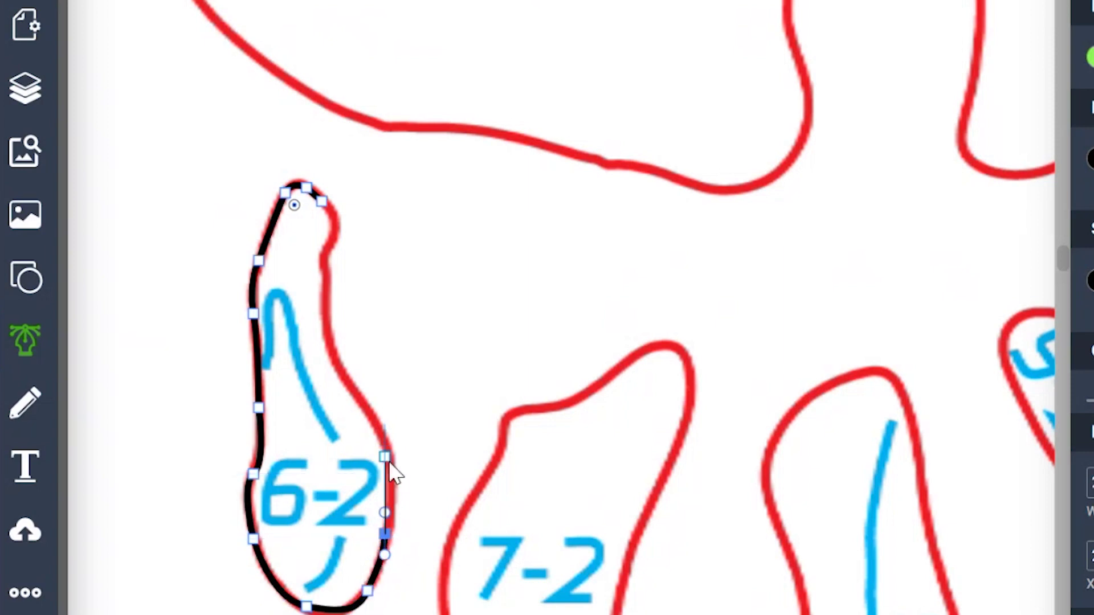
{"action": "left_click", "coordinate": [384, 467]}
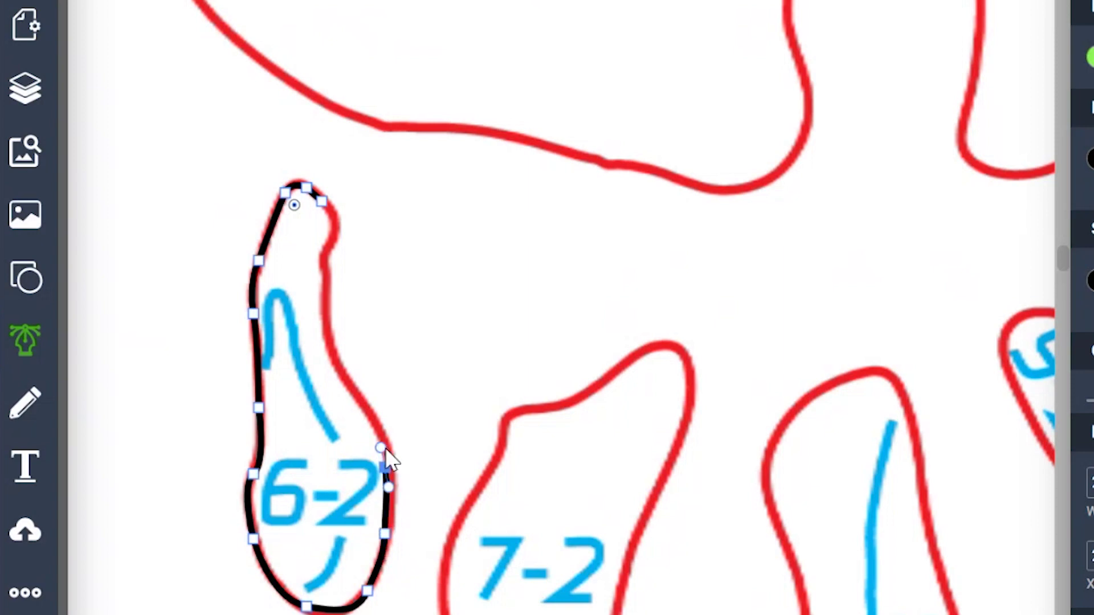
{"action": "key", "text": "ctrl+z"}
{"action": "left_click", "coordinate": [390, 491]}
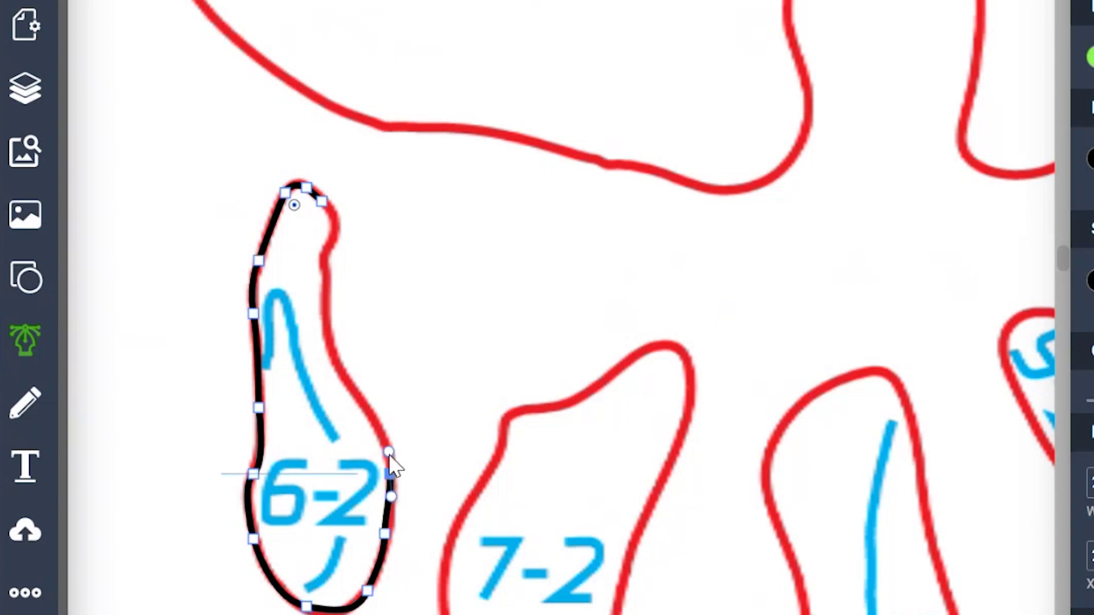
{"action": "left_click", "coordinate": [367, 401]}
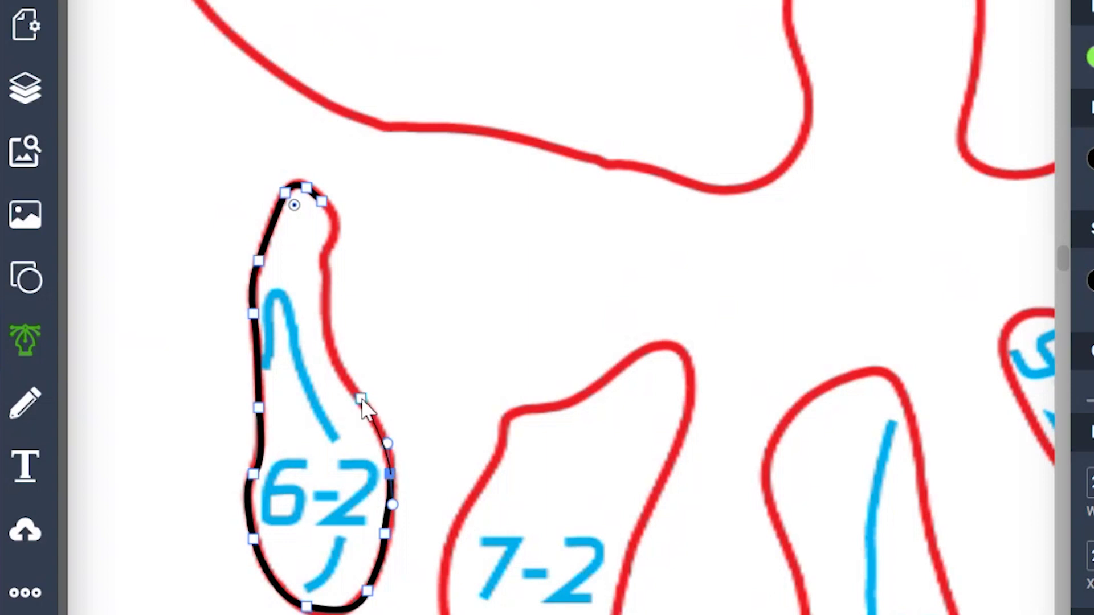
{"action": "left_click_drag", "start_coordinate": [328, 318], "coordinate": [329, 297]}
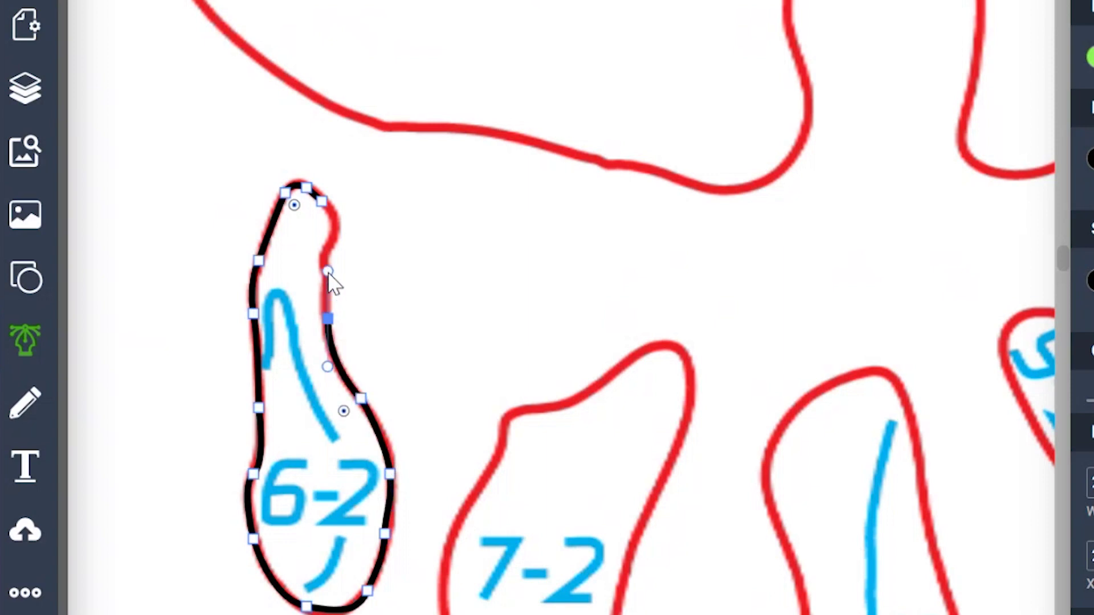
{"action": "left_click", "coordinate": [327, 287]}
{"action": "left_click_drag", "start_coordinate": [327, 248], "coordinate": [341, 236]}
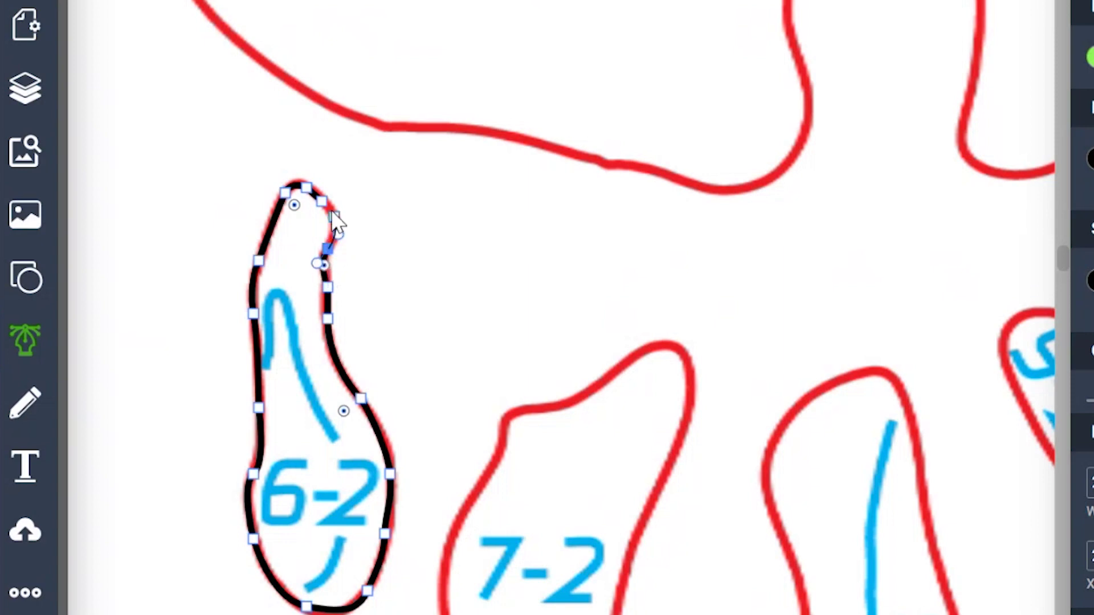
{"action": "left_click", "coordinate": [334, 218]}
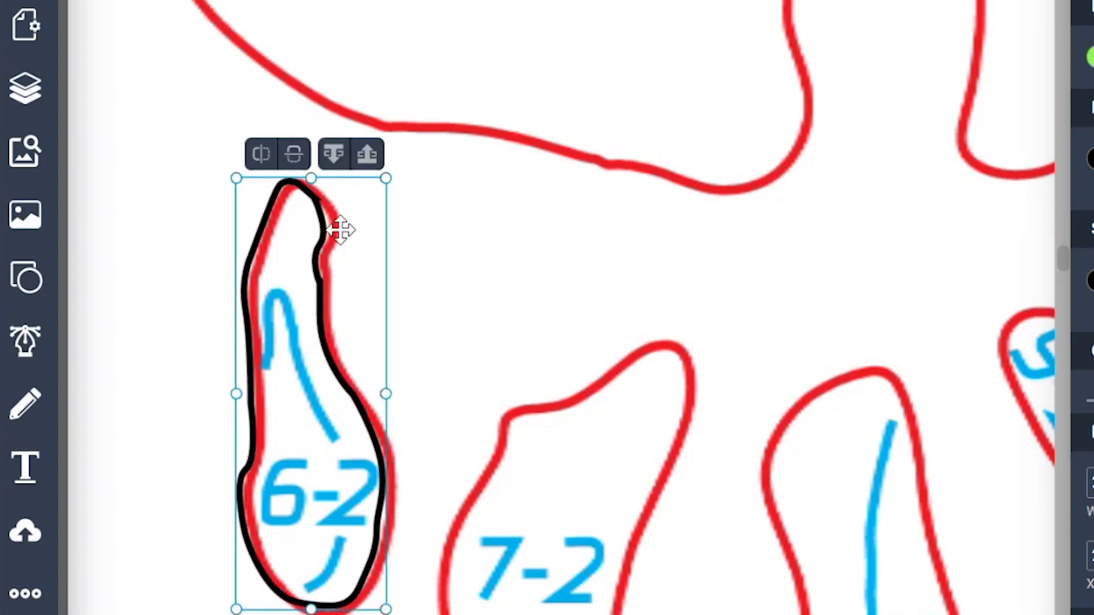
{"action": "mouse_move", "coordinate": [325, 221]}
{"action": "left_mouse_down"}
{"action": "mouse_move", "coordinate": [319, 244]}
{"action": "mouse_move", "coordinate": [337, 226]}
{"action": "left_mouse_up"}
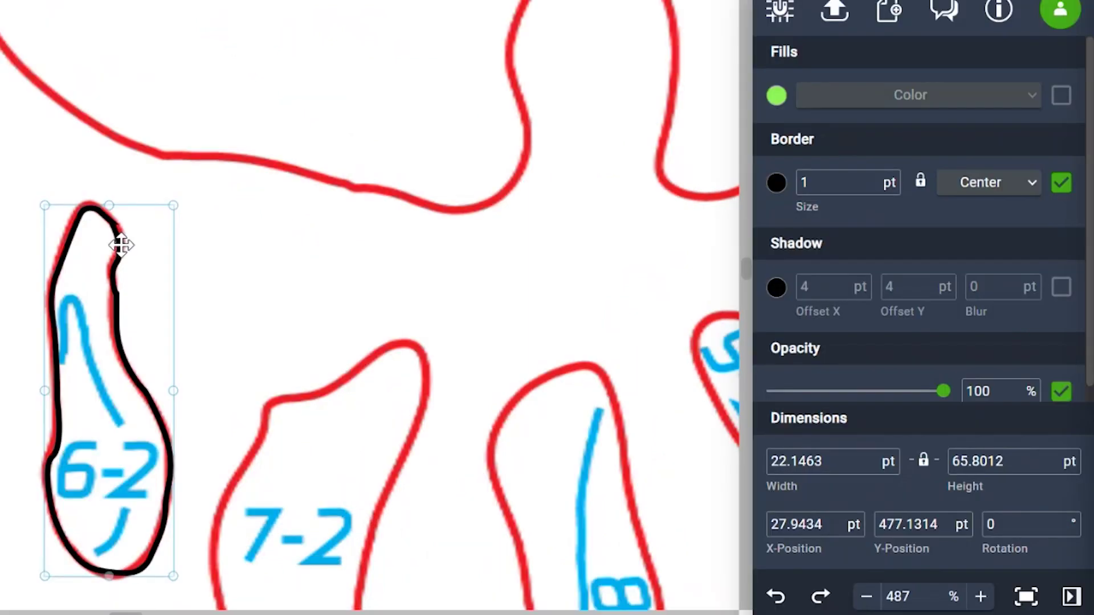
{"action": "left_click_drag", "start_coordinate": [120, 245], "coordinate": [116, 235]}
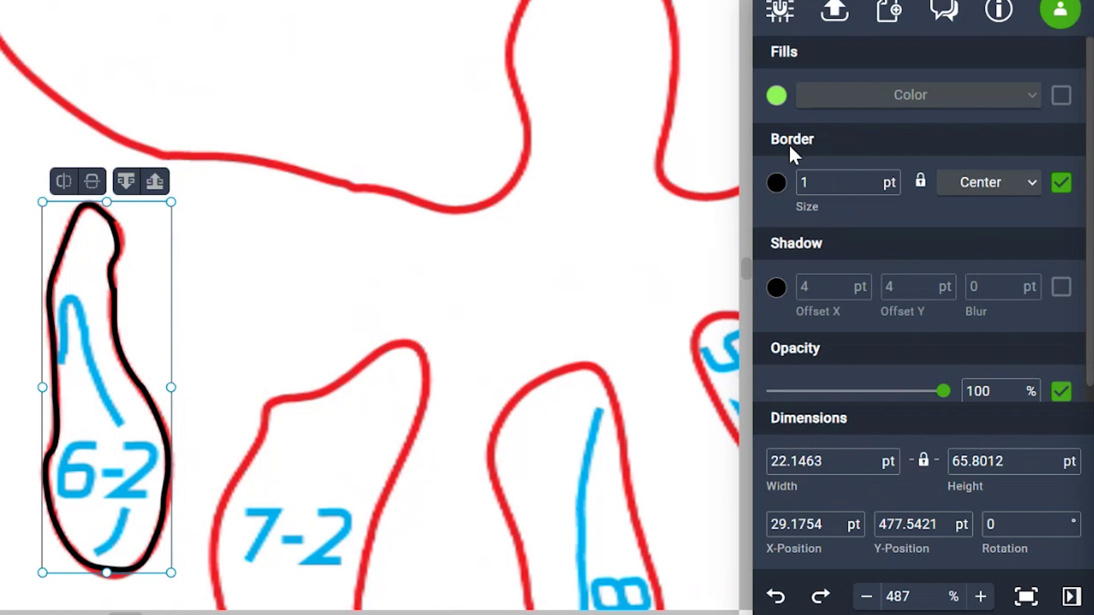
Set the 6-2 outline border to RGB 255, 0, 0 and paste a copy over the piece
{"action": "left_click", "coordinate": [776, 190]}
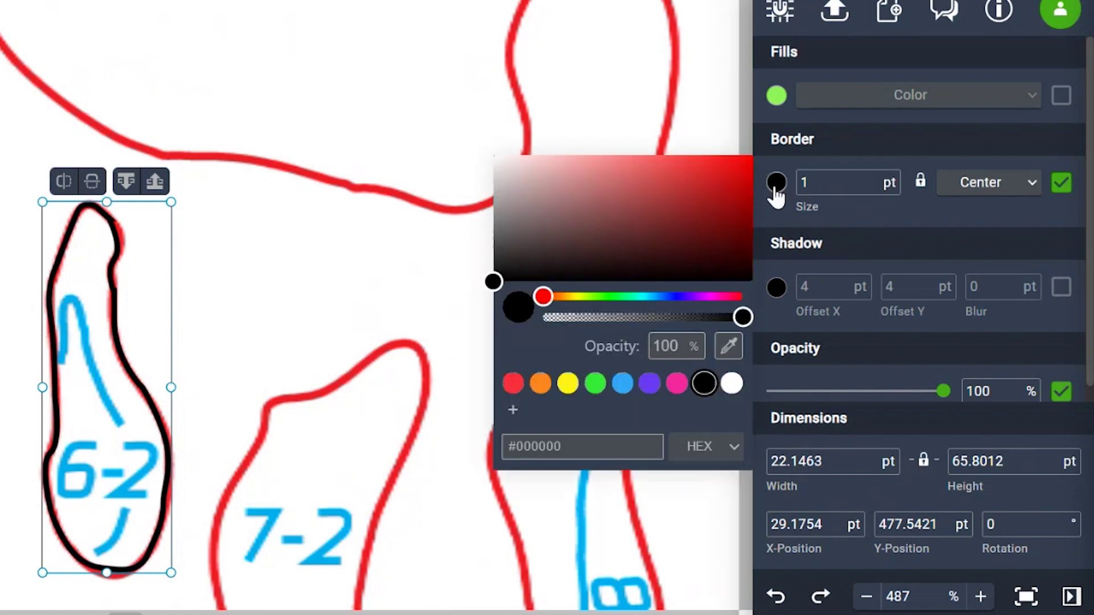
{"action": "left_click", "coordinate": [702, 449]}
{"action": "left_click", "coordinate": [694, 488]}
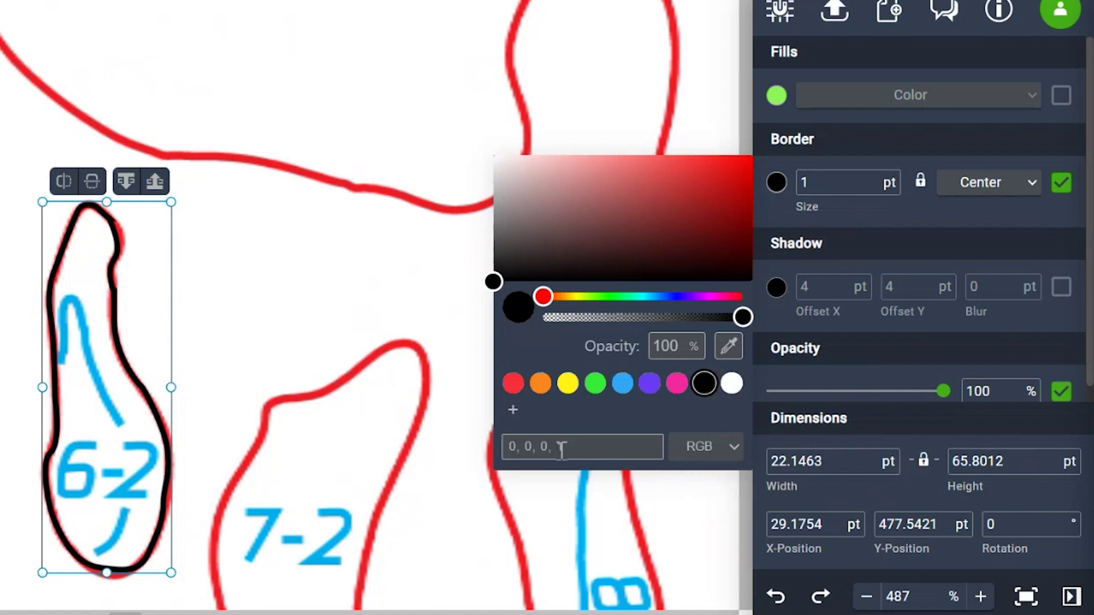
{"action": "type", "text": "2"}
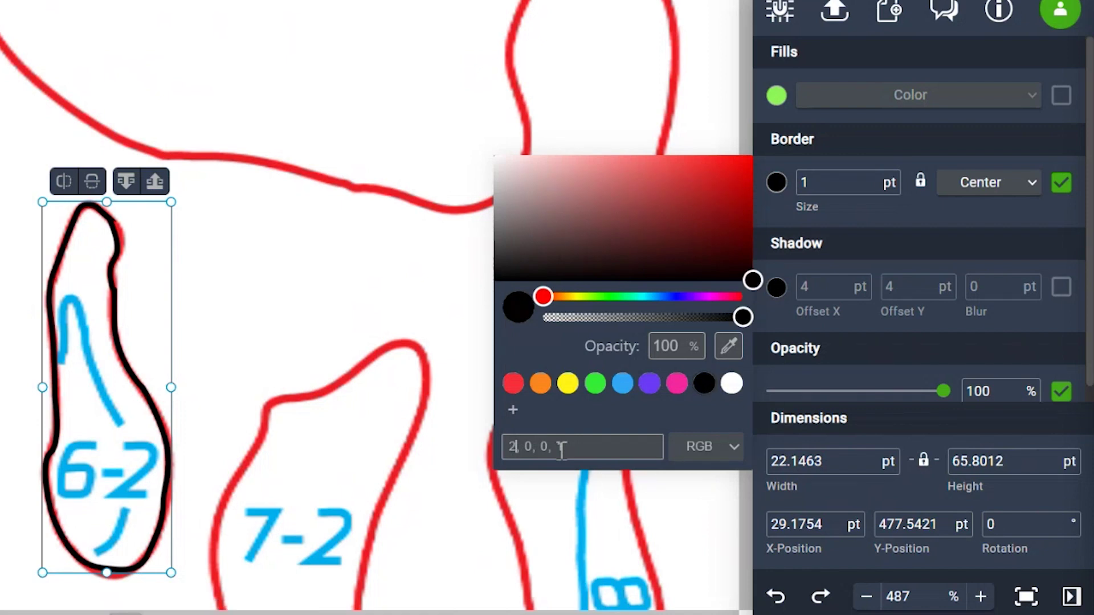
{"action": "type", "text": "55"}
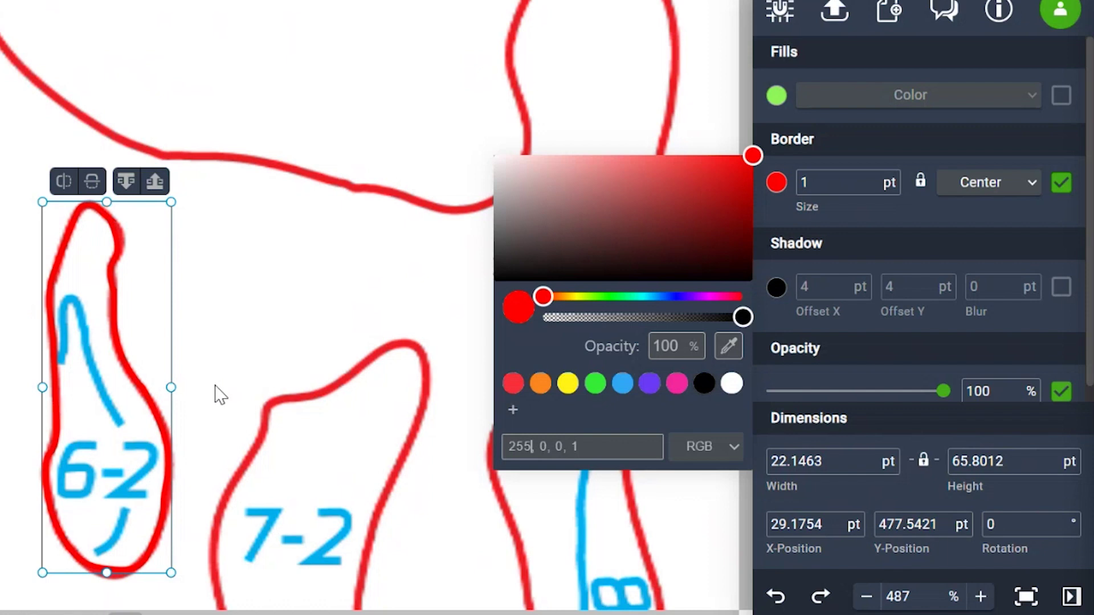
{"action": "left_click", "coordinate": [308, 349]}
{"action": "key", "text": "ctrl+v"}
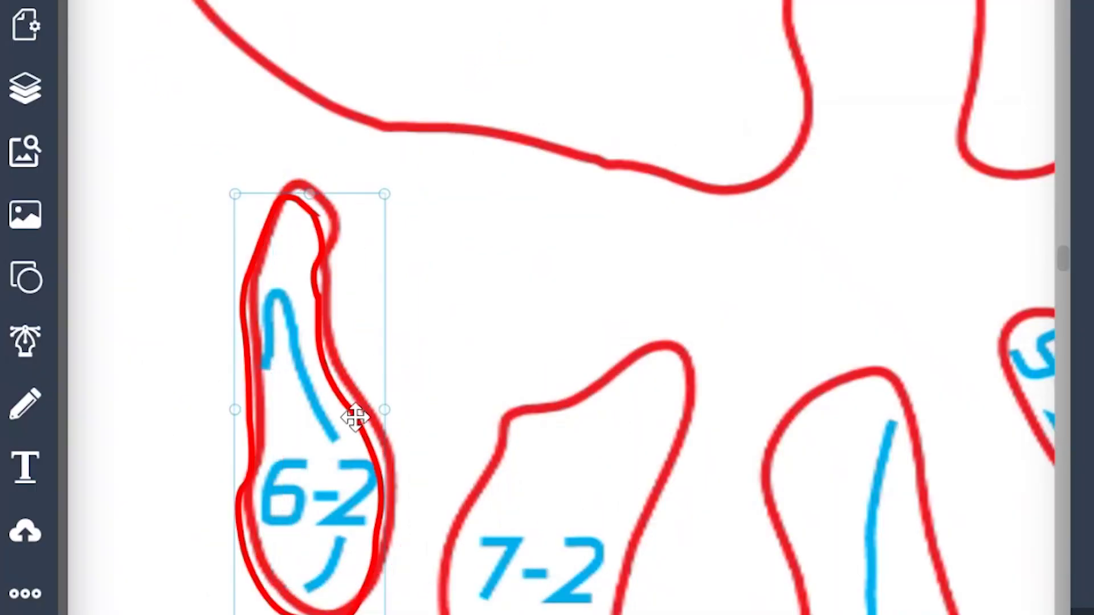
{"action": "left_click_drag", "start_coordinate": [355, 417], "coordinate": [363, 409]}
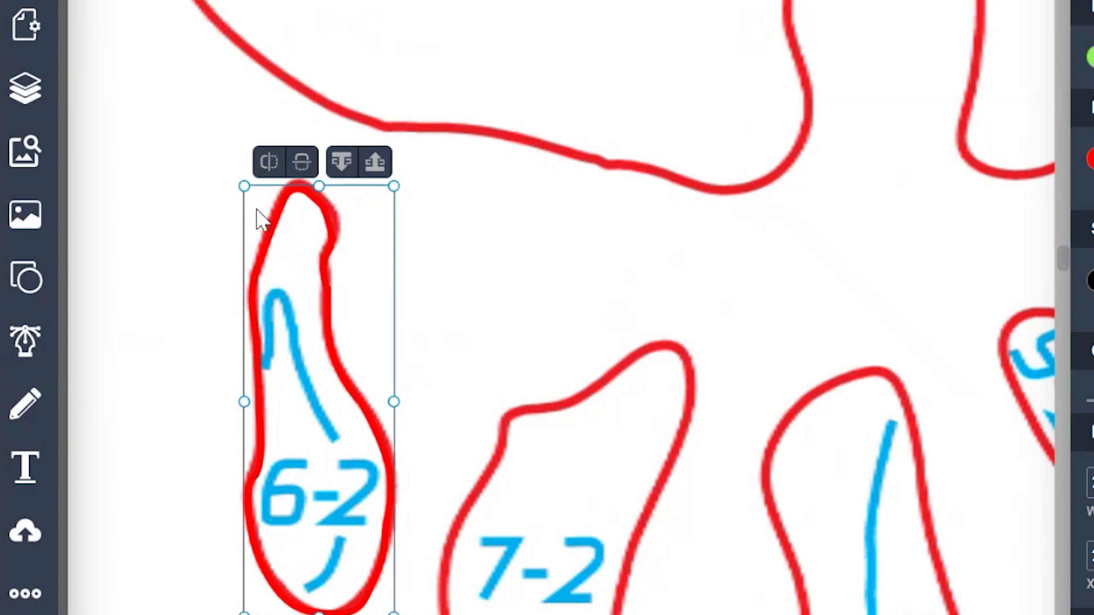
Unlock the Image layer, lower its opacity, relock it, and select the red 6-2 outline
{"action": "left_click", "coordinate": [23, 91]}
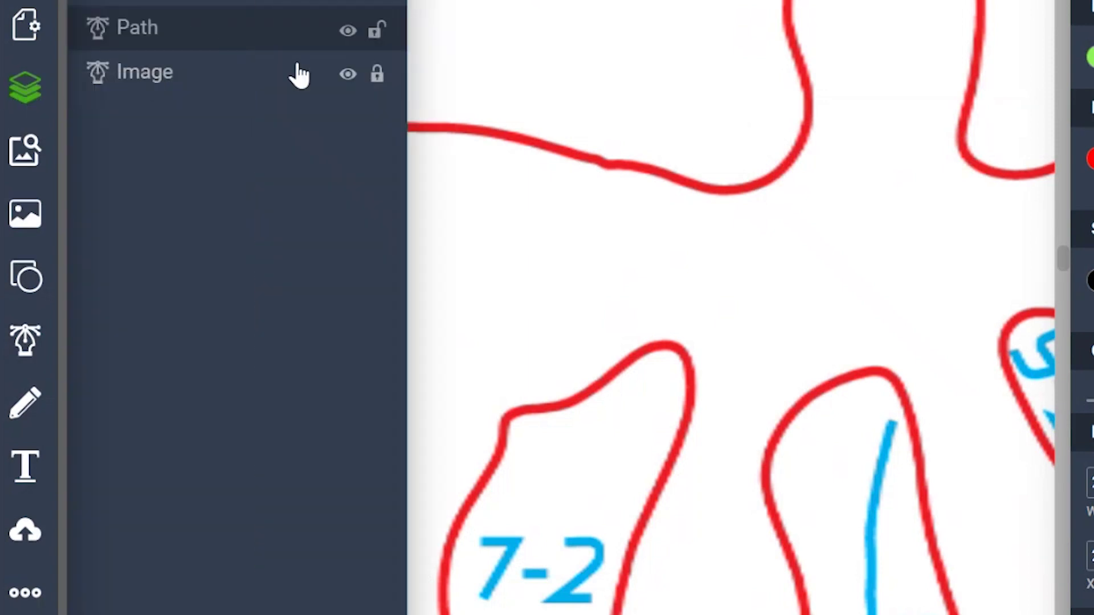
{"action": "left_click", "coordinate": [376, 75]}
{"action": "left_click", "coordinate": [376, 74]}
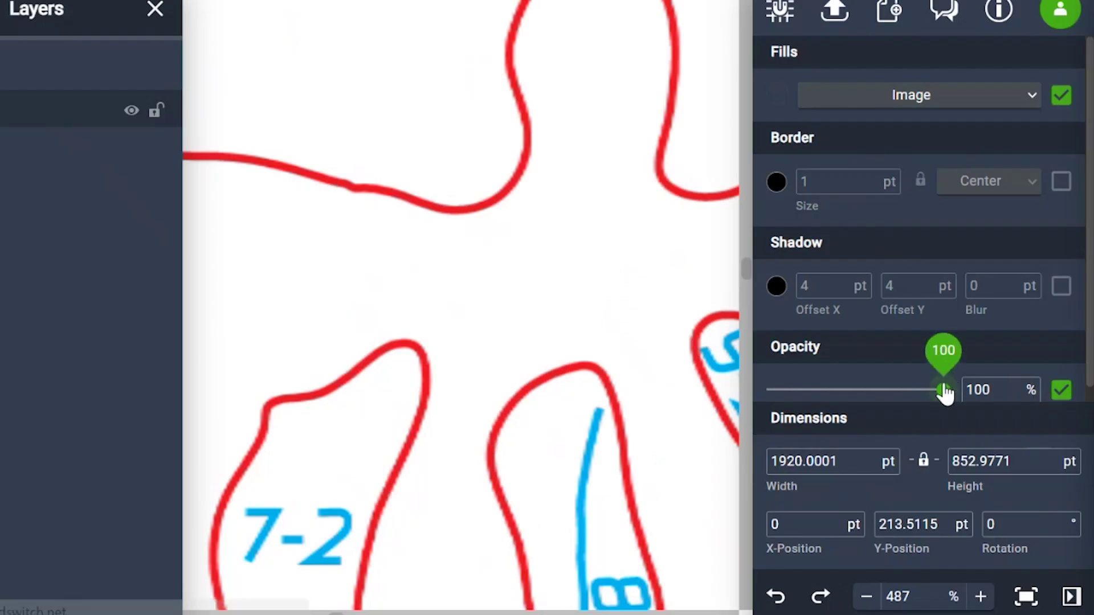
{"action": "left_click_drag", "start_coordinate": [942, 387], "coordinate": [855, 390]}
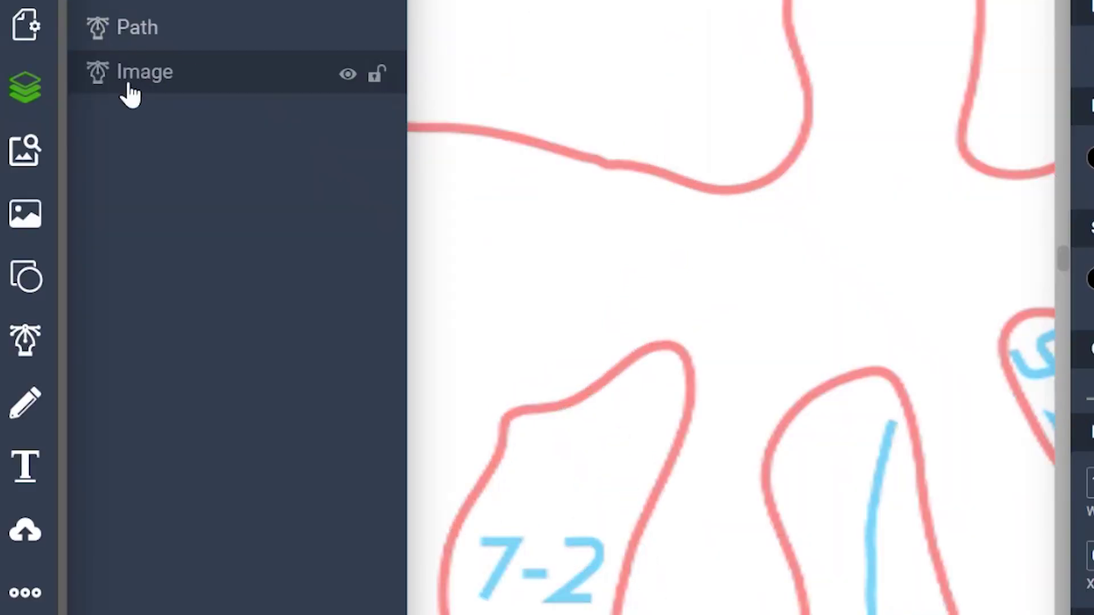
{"action": "left_click", "coordinate": [377, 74]}
{"action": "left_click", "coordinate": [25, 88]}
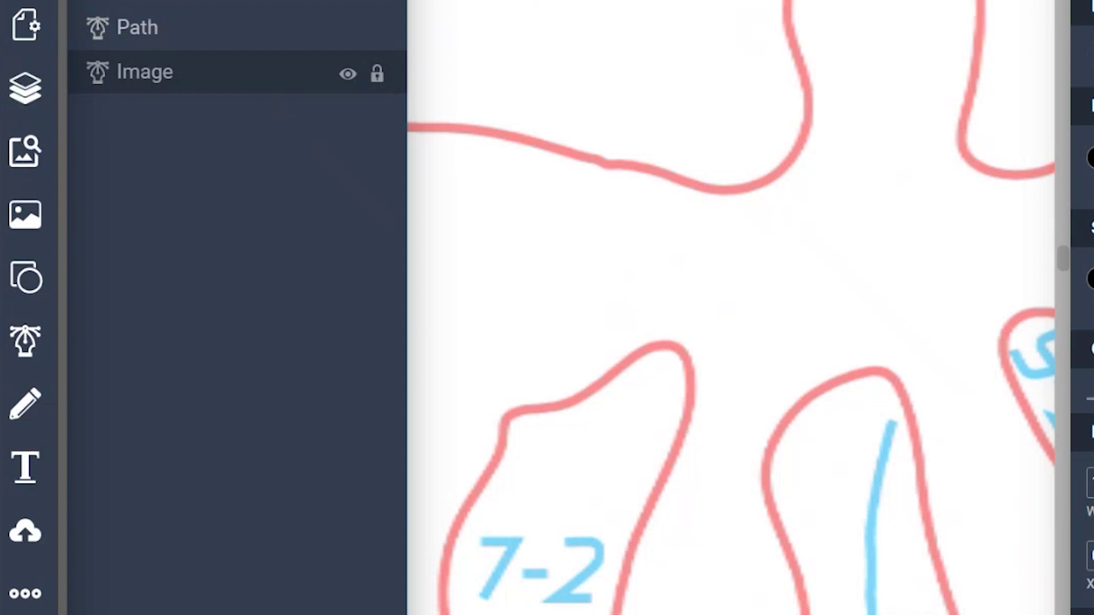
{"action": "left_click_drag", "start_coordinate": [288, 196], "coordinate": [288, 195]}
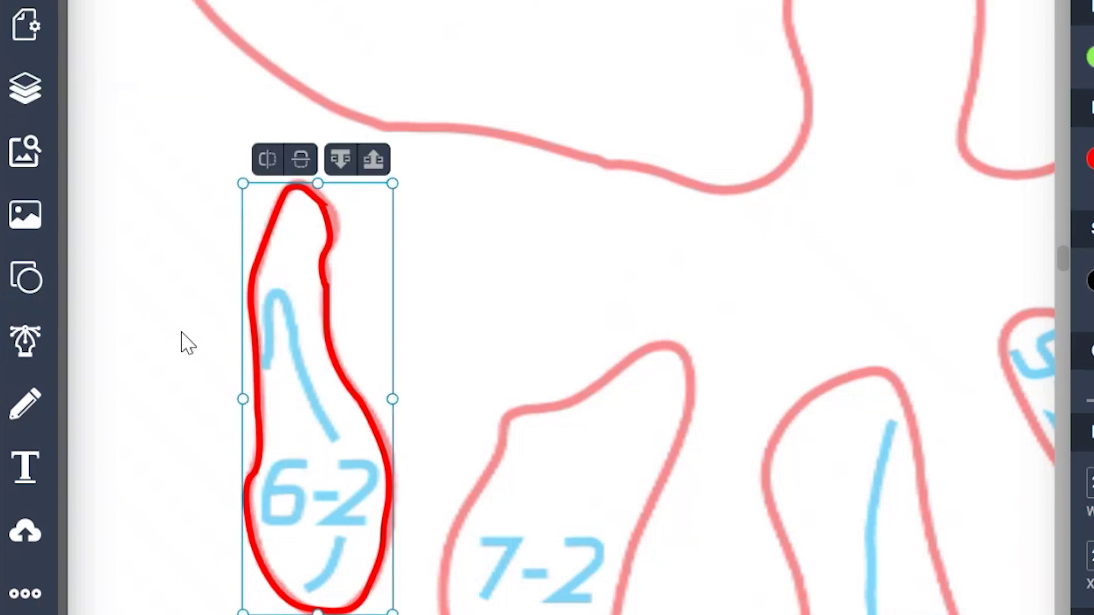
Rename the red outline's Path layer to 6-2Red, deselect it, and recheck the Layers list
{"action": "left_click", "coordinate": [25, 91]}
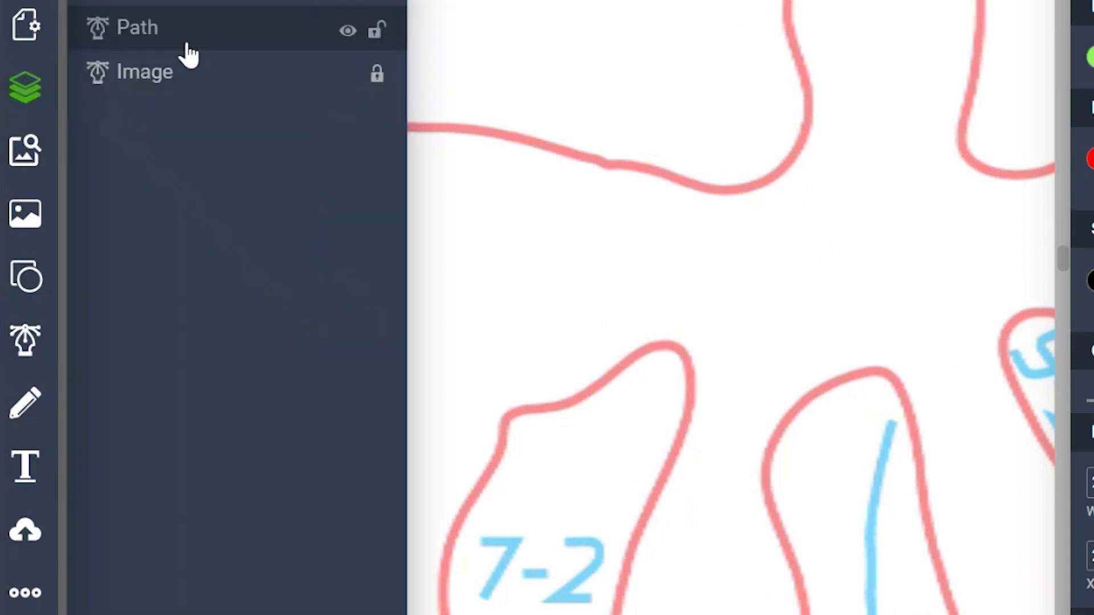
{"action": "double_click", "coordinate": [153, 31]}
{"action": "key", "text": "BackSpace"}
{"action": "key", "text": "BackSpace"}
{"action": "key", "text": "BackSpace"}
{"action": "key", "text": "BackSpace"}
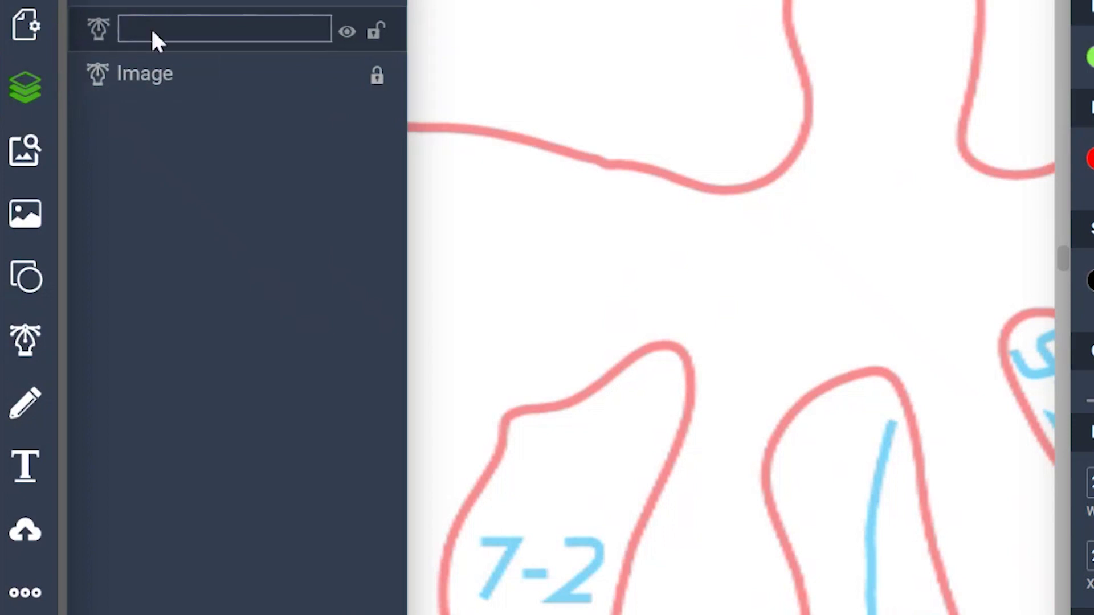
{"action": "type", "text": "6-2Red"}
{"action": "left_click", "coordinate": [381, 59]}
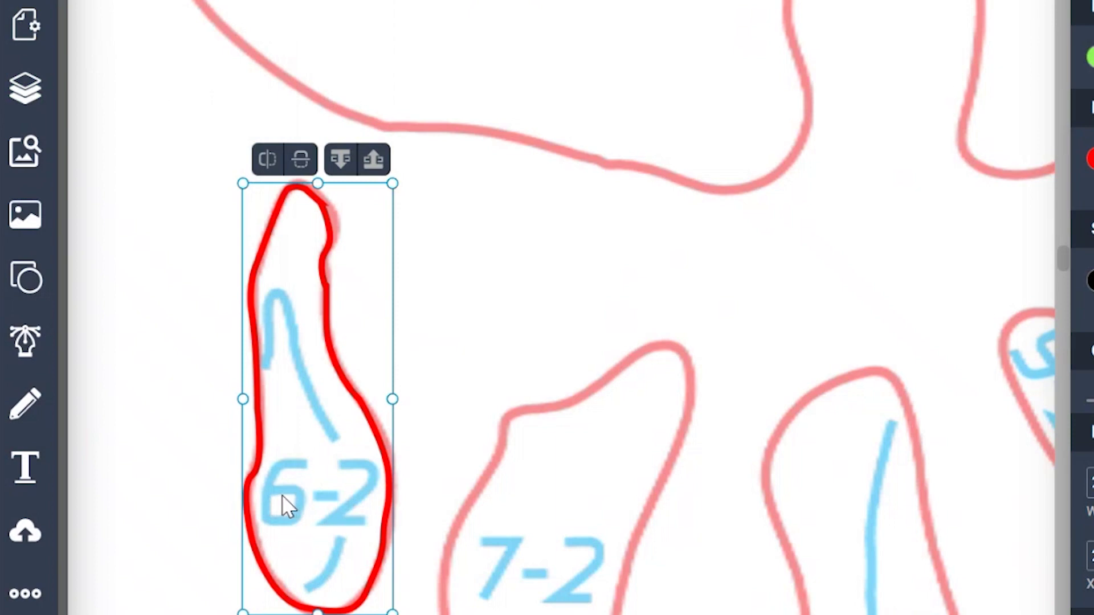
{"action": "left_click", "coordinate": [190, 524]}
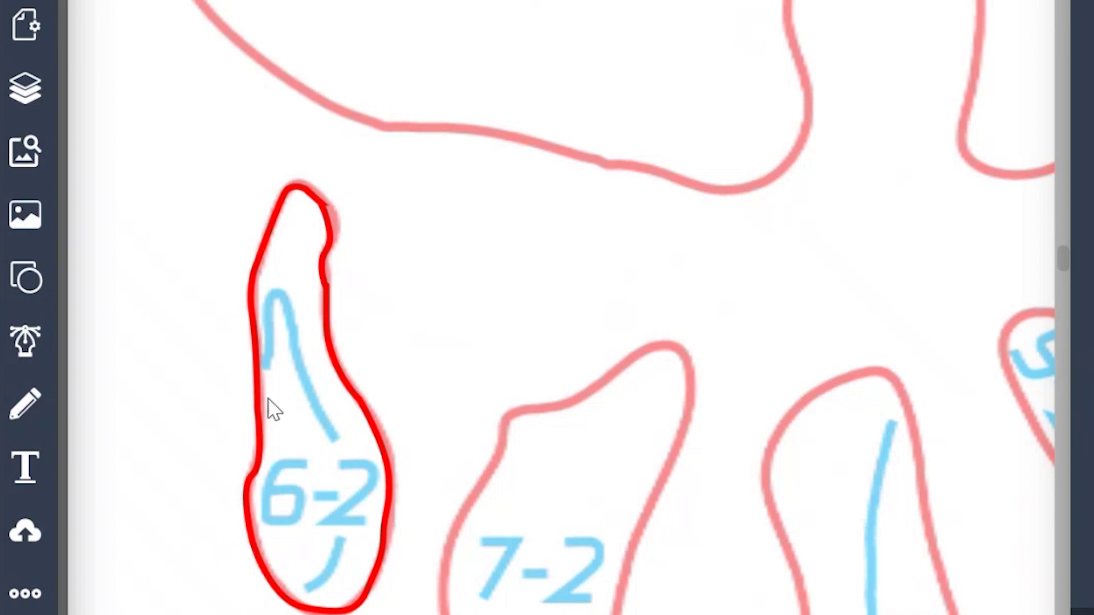
{"action": "left_click", "coordinate": [23, 93]}
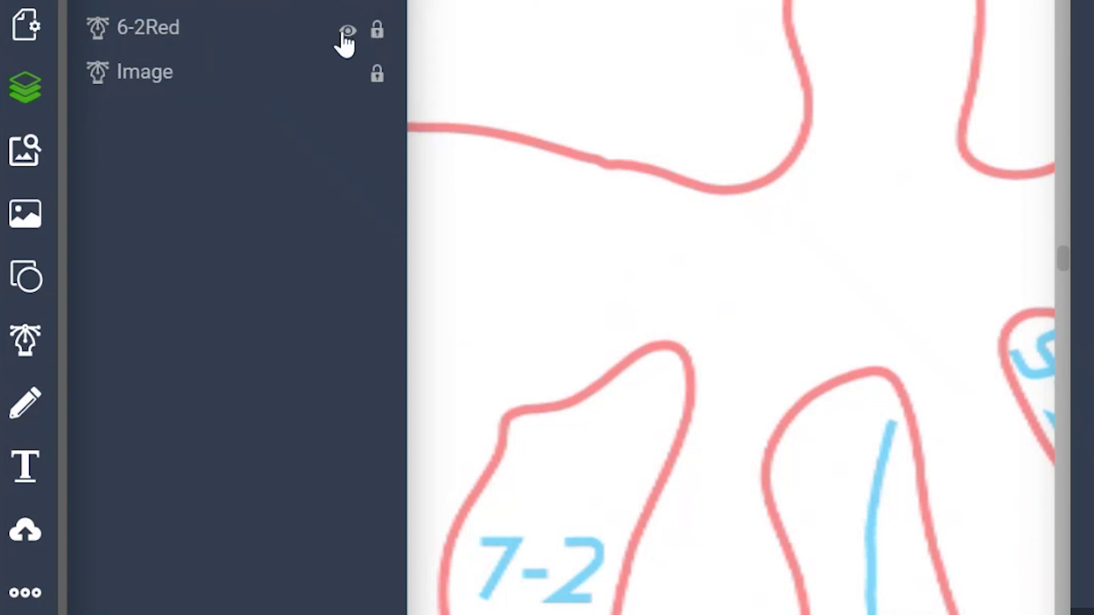
Draw an open Pen path along the etch line inside piece 6-2, down to its lower tip
{"action": "left_click", "coordinate": [25, 88]}
{"action": "scroll", "coordinate": [81, 261], "scroll_direction": "up", "scroll_amount": 3}
{"action": "left_click", "coordinate": [25, 340]}
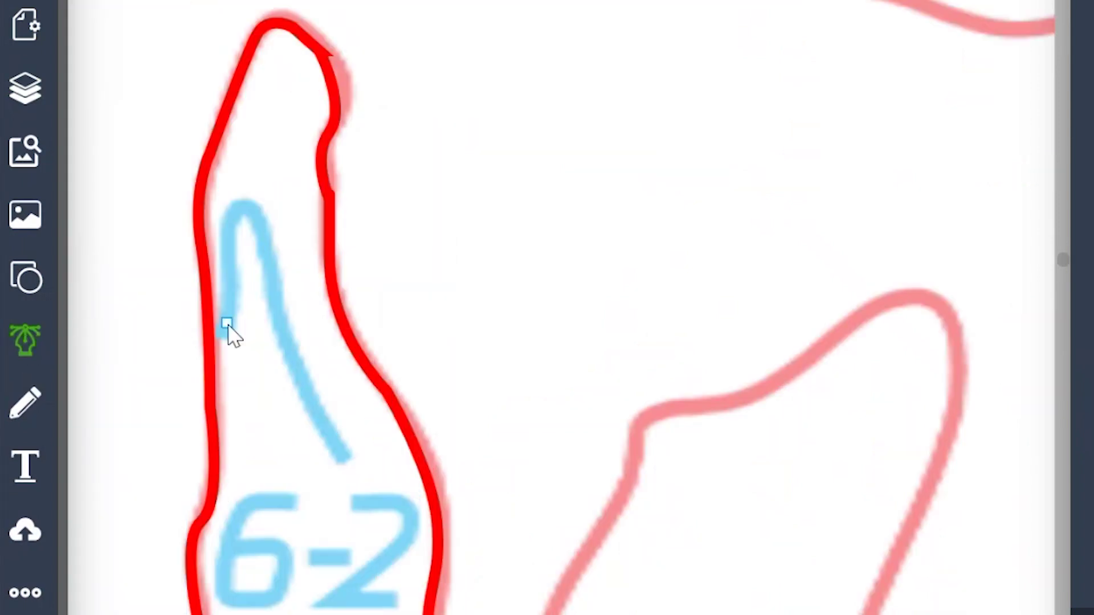
{"action": "left_click", "coordinate": [222, 334]}
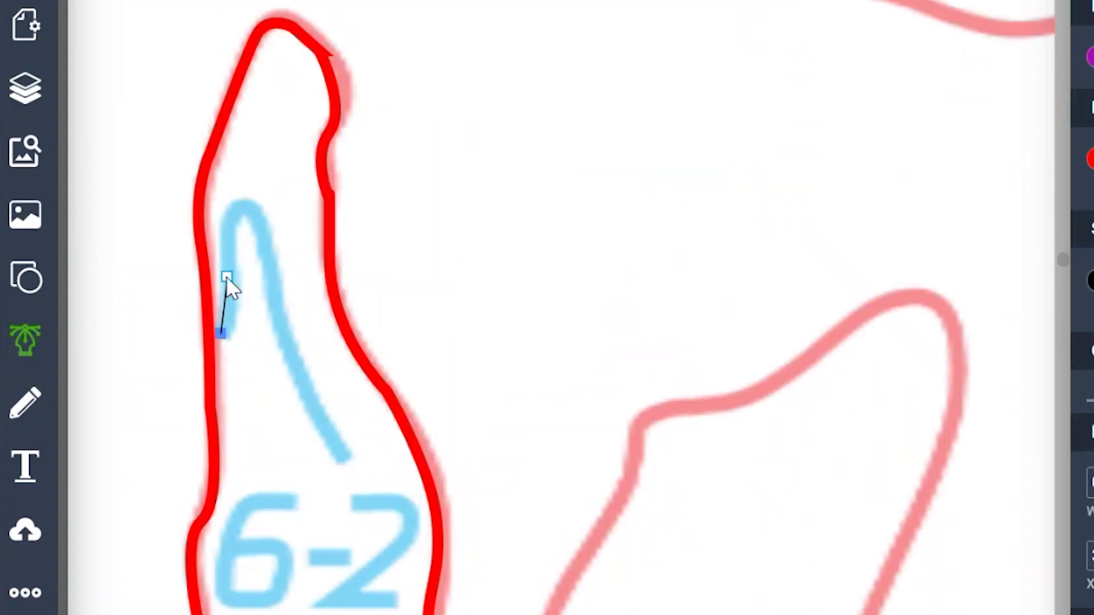
{"action": "left_click_drag", "start_coordinate": [226, 277], "coordinate": [224, 241]}
{"action": "left_click", "coordinate": [232, 215]}
{"action": "left_click_drag", "start_coordinate": [261, 225], "coordinate": [277, 312]}
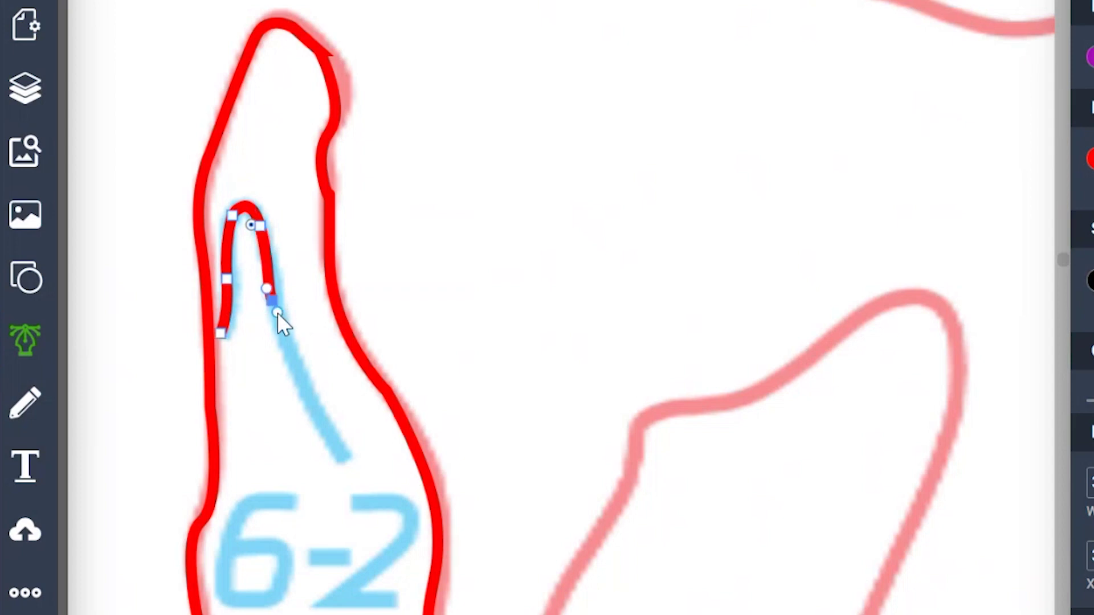
{"action": "left_click_drag", "start_coordinate": [290, 357], "coordinate": [302, 371]}
{"action": "left_click_drag", "start_coordinate": [340, 454], "coordinate": [348, 456]}
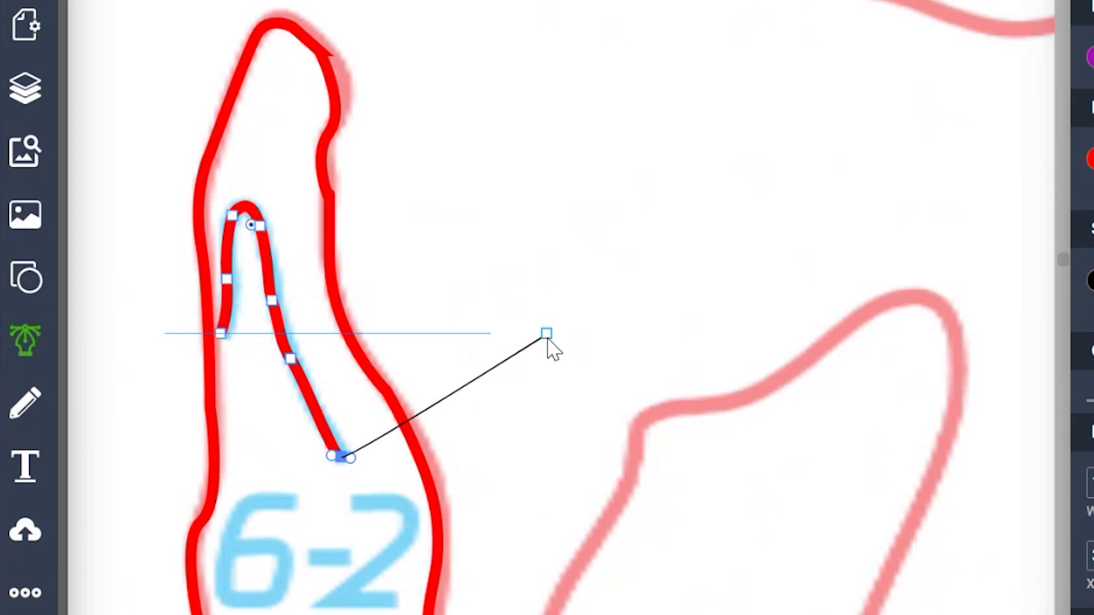
{"action": "key", "text": "Escape"}
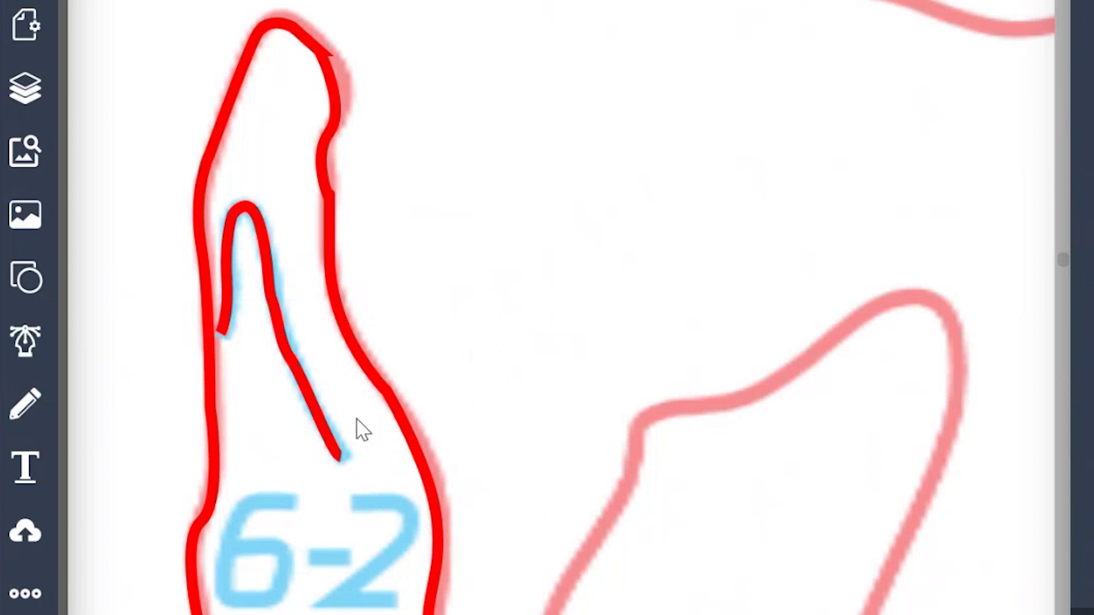
{"action": "left_click", "coordinate": [317, 413]}
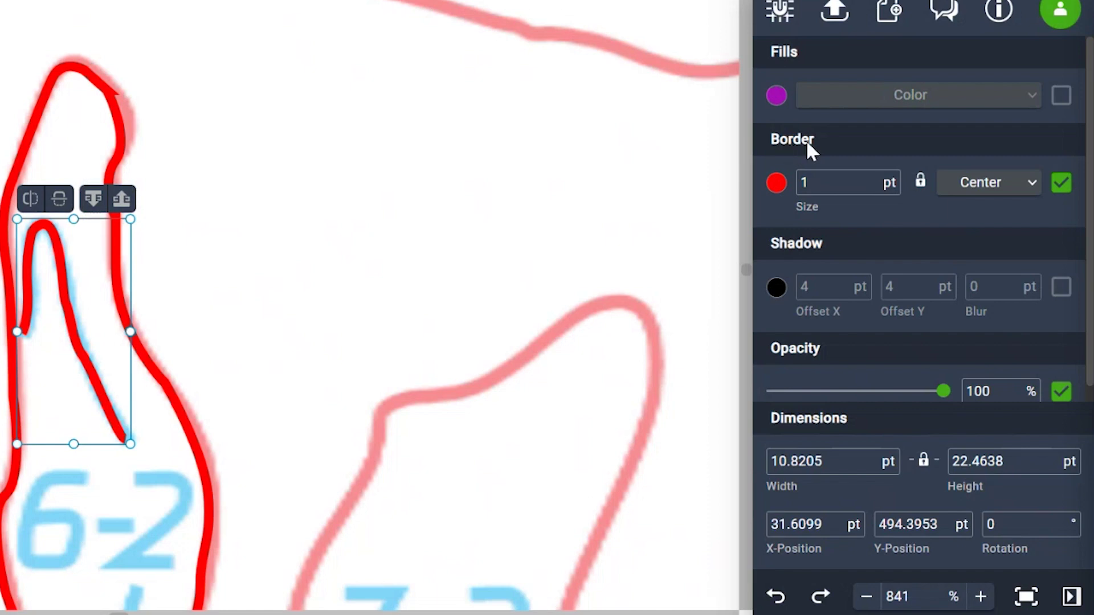
Set the etch path's border to RGB 0, 0, 255, then deselect it
{"action": "left_click", "coordinate": [776, 183]}
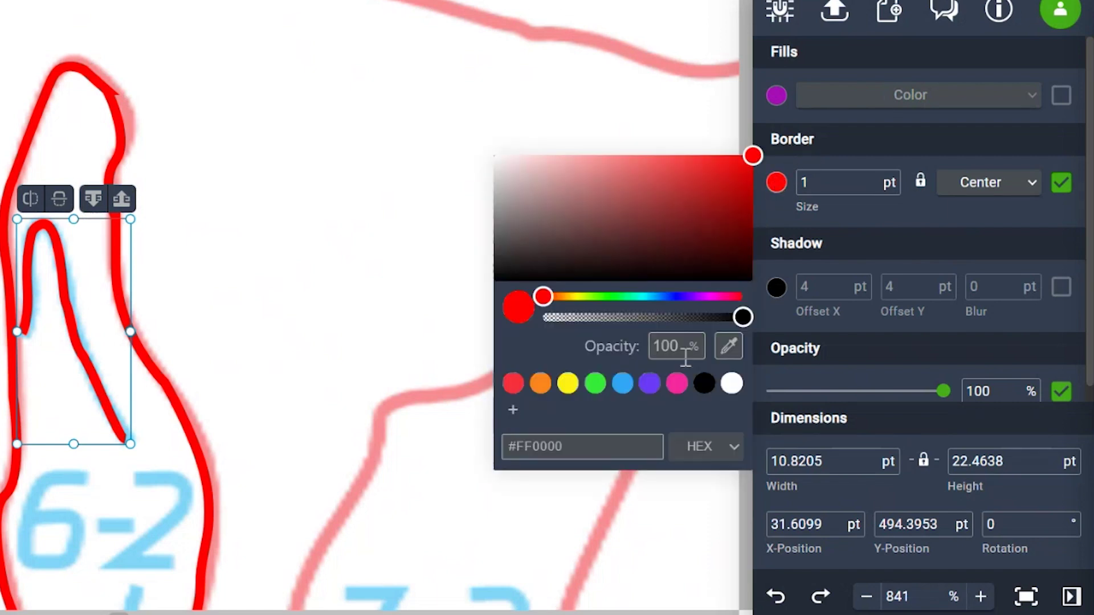
{"action": "left_click", "coordinate": [699, 446]}
{"action": "left_click", "coordinate": [700, 491]}
{"action": "key", "text": "BackSpace"}
{"action": "key", "text": "BackSpace"}
{"action": "key", "text": "BackSpace"}
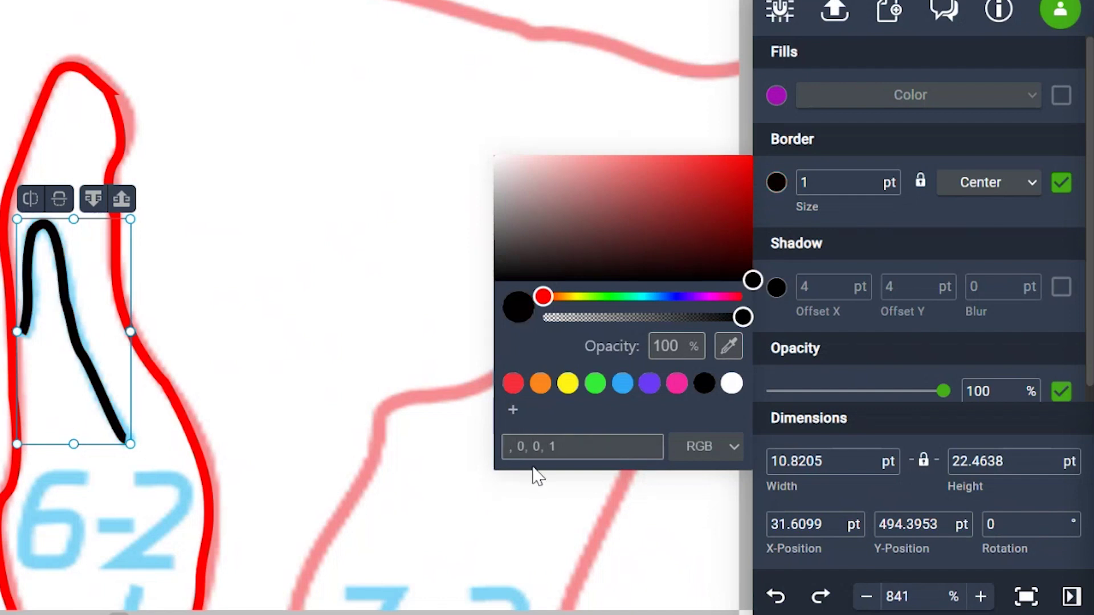
{"action": "type", "text": "0"}
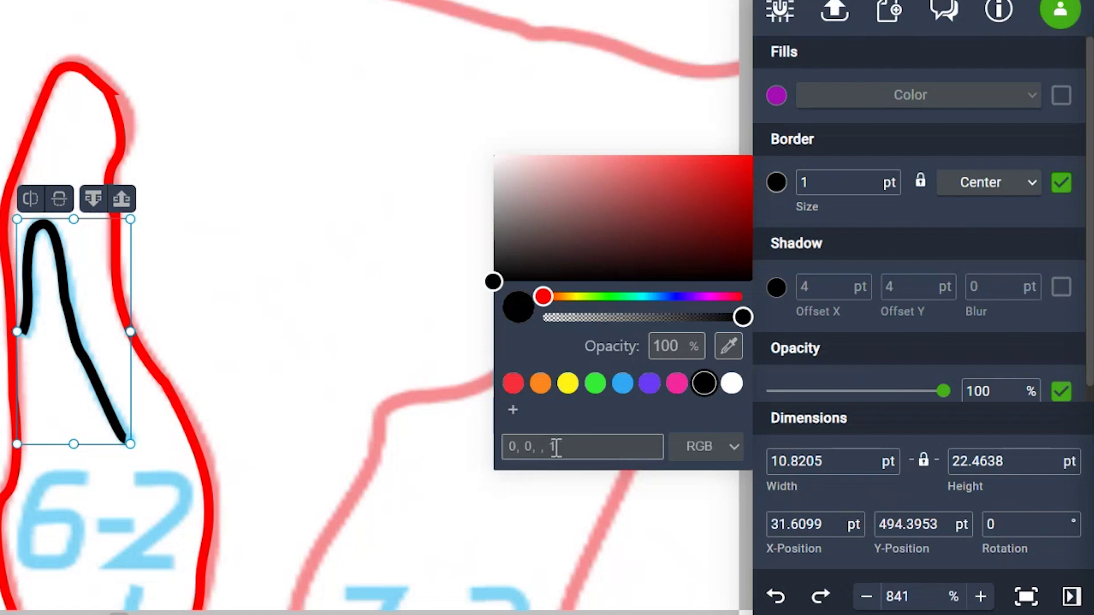
{"action": "type", "text": "255"}
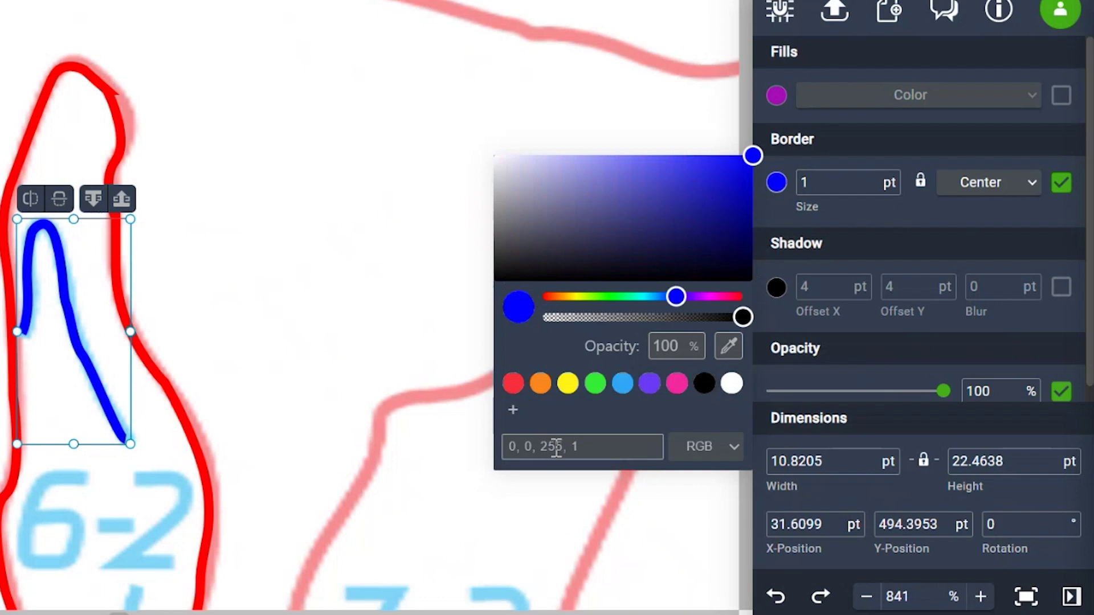
{"action": "left_click", "coordinate": [100, 376]}
{"action": "left_click", "coordinate": [96, 379]}
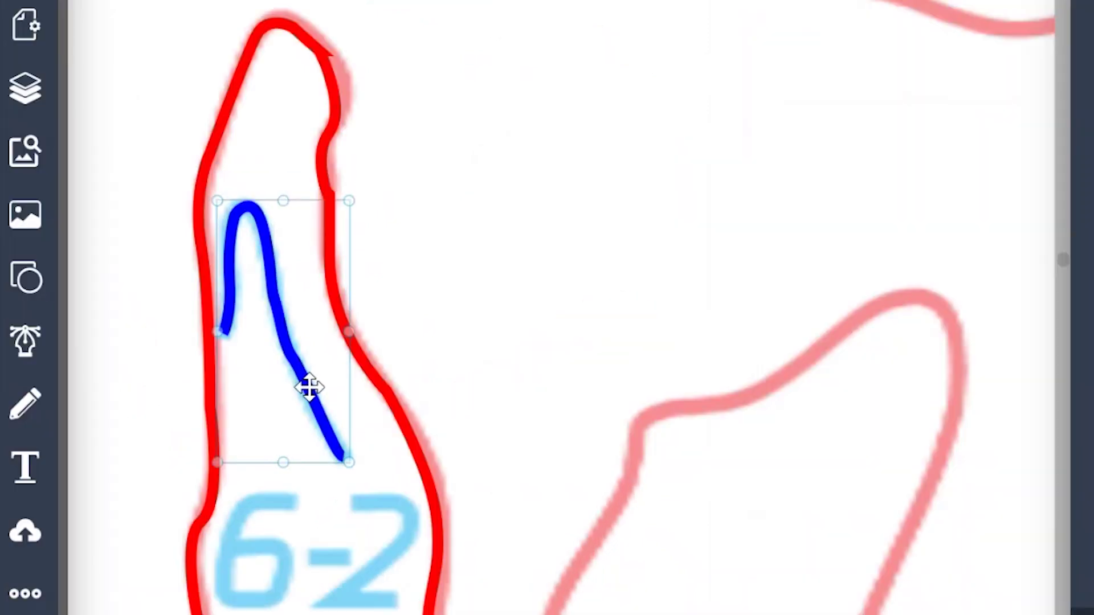
{"action": "left_click", "coordinate": [1081, 276]}
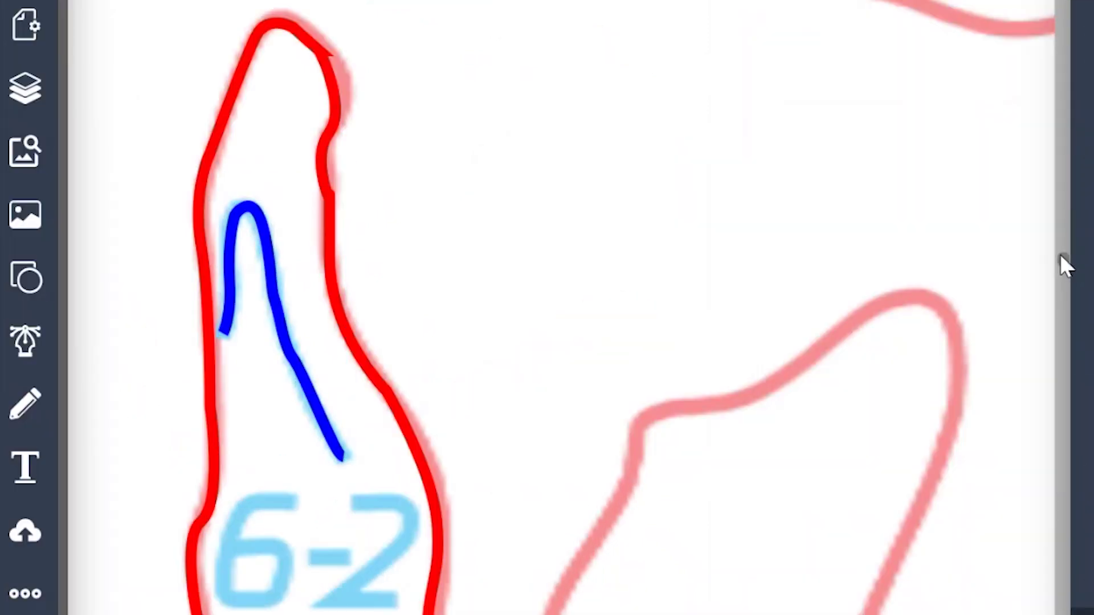
{"action": "scroll", "coordinate": [564, 393], "scroll_direction": "down", "scroll_amount": 2}
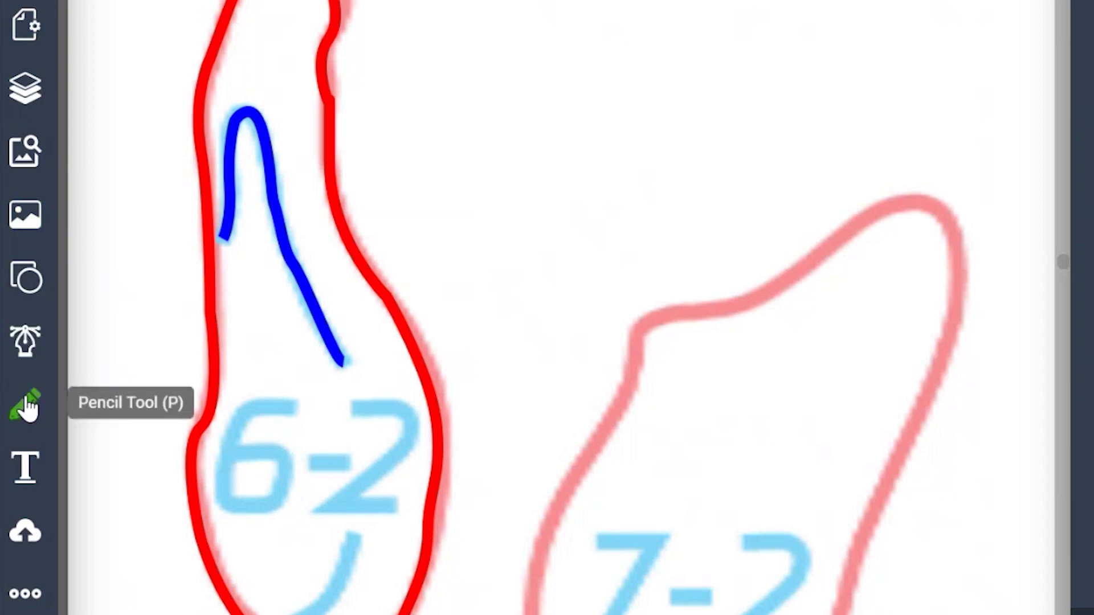
{"action": "left_click", "coordinate": [25, 467]}
{"action": "left_click", "coordinate": [276, 444]}
{"action": "left_click", "coordinate": [290, 390]}
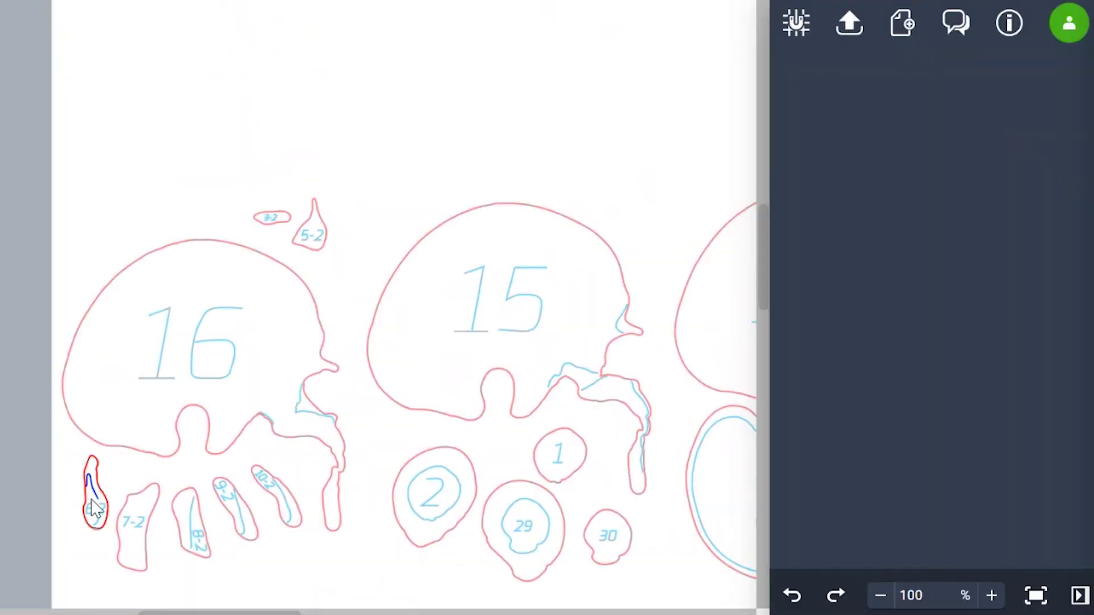
{"action": "left_click_drag", "start_coordinate": [176, 612], "coordinate": [415, 613]}
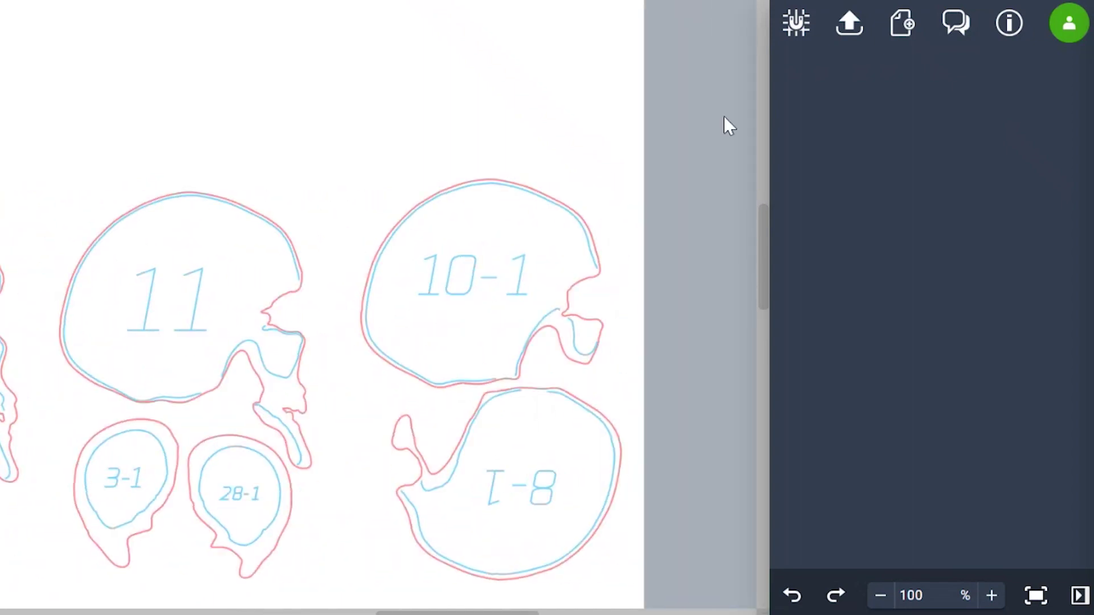
Export the whole page as a 1920 × 1280 pt SVG and download it as Skull.svg
{"action": "left_click", "coordinate": [850, 26]}
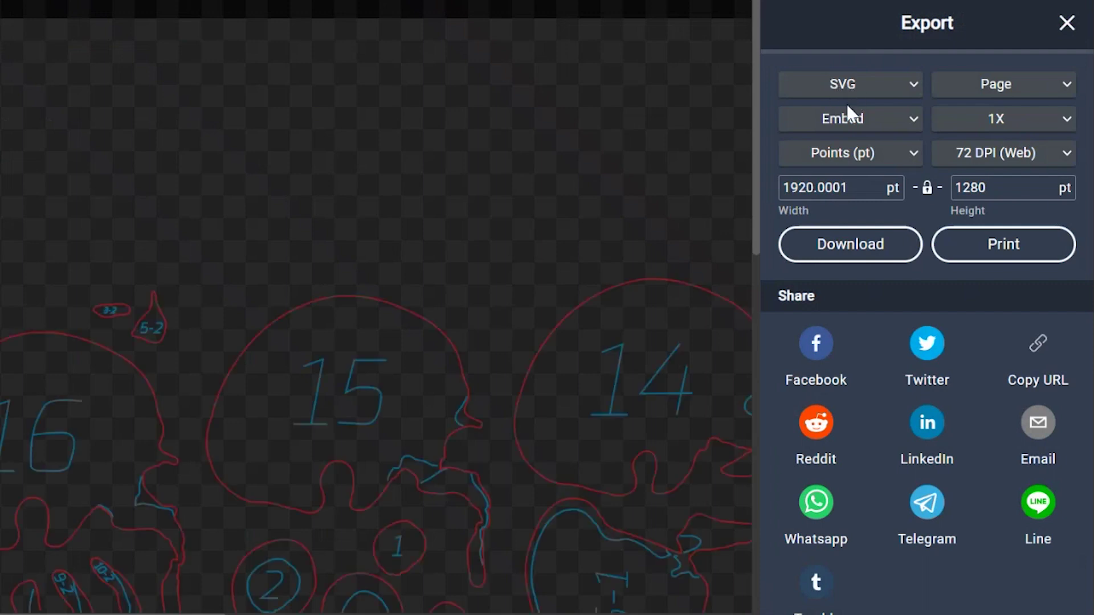
{"action": "left_click", "coordinate": [835, 257]}
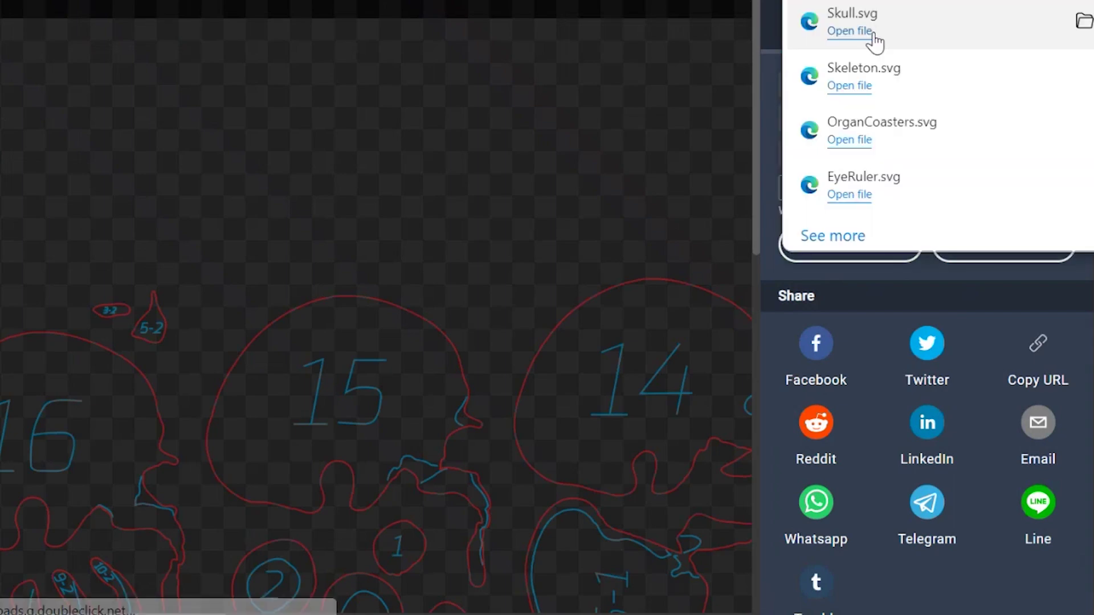